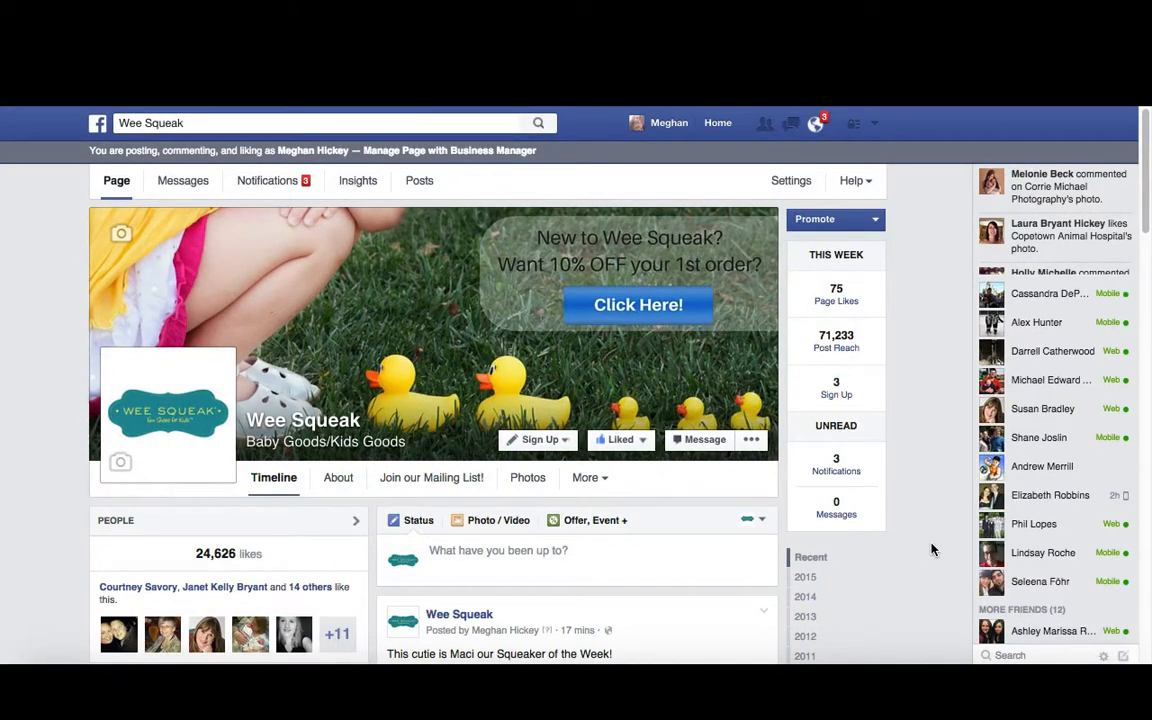
Look at the Wee Squeak page's extra tabs, including Instagram feed, and scroll through its timeline
click(604, 481)
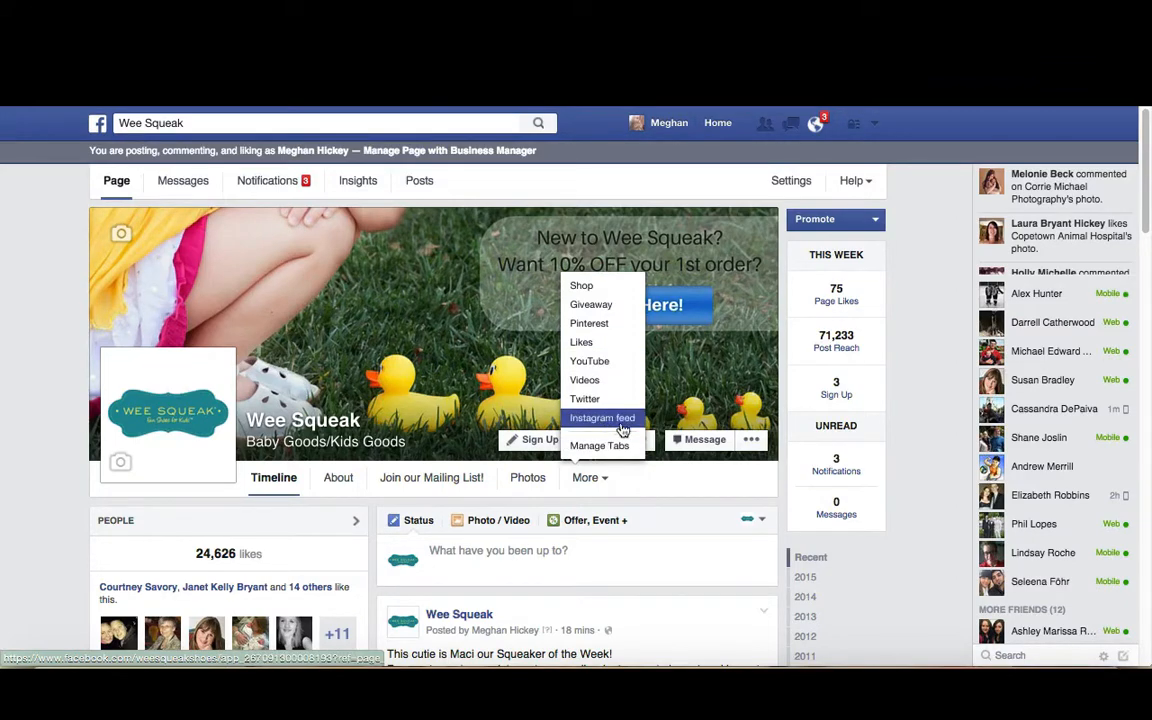
click(701, 506)
scroll(80, 540, down, 10)
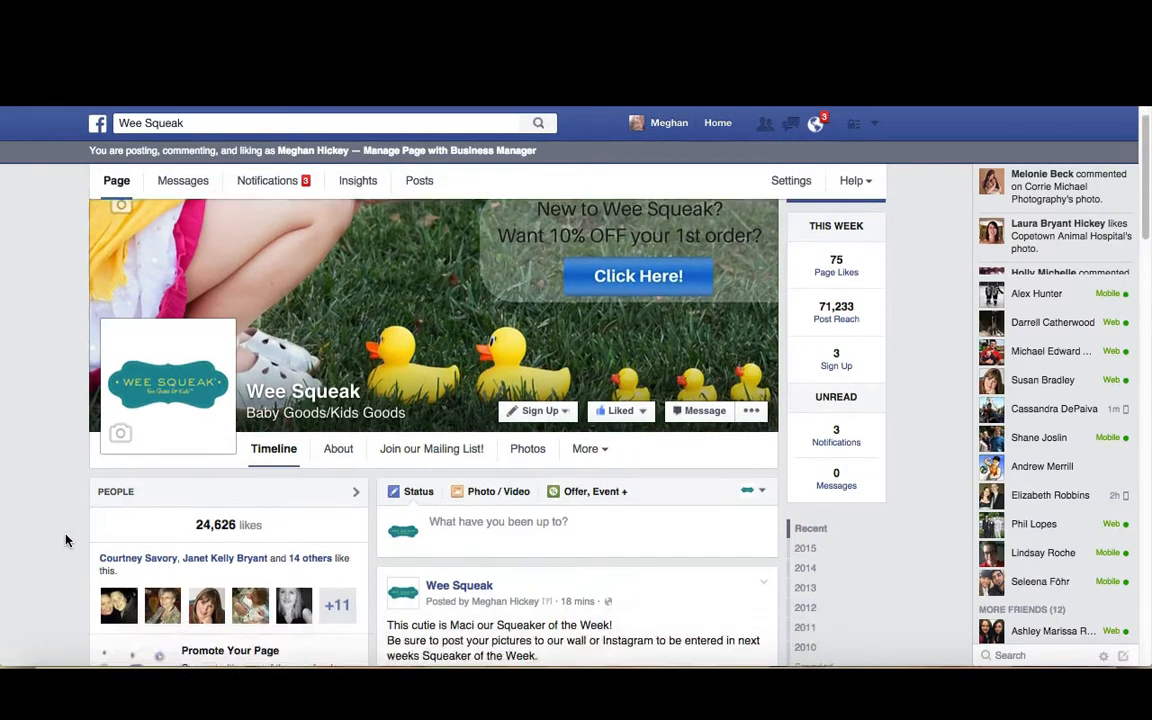
scroll(72, 539, down, 1)
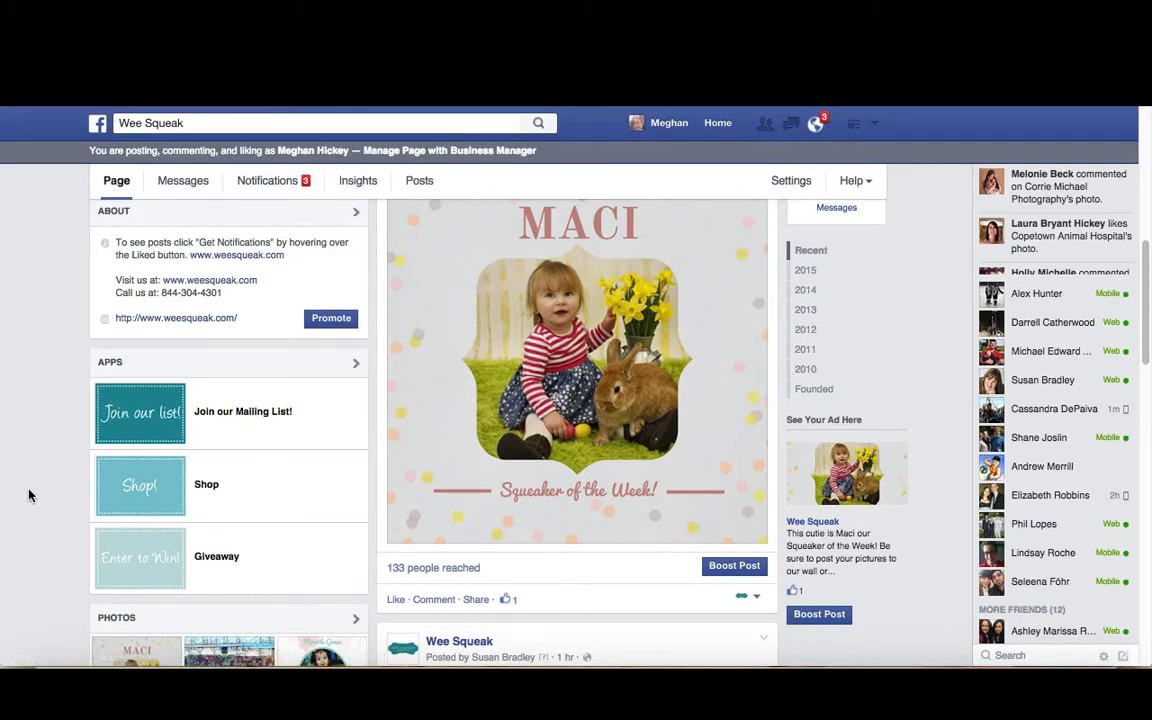
scroll(870, 300, up, 3)
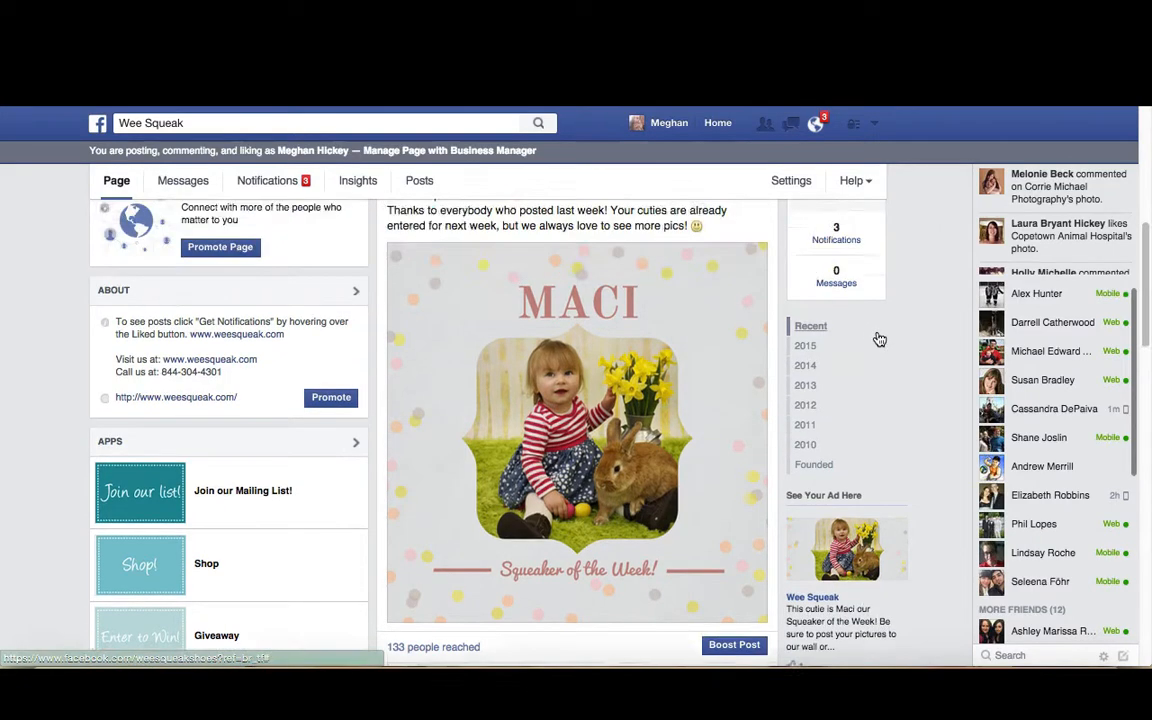
scroll(878, 340, up, 3)
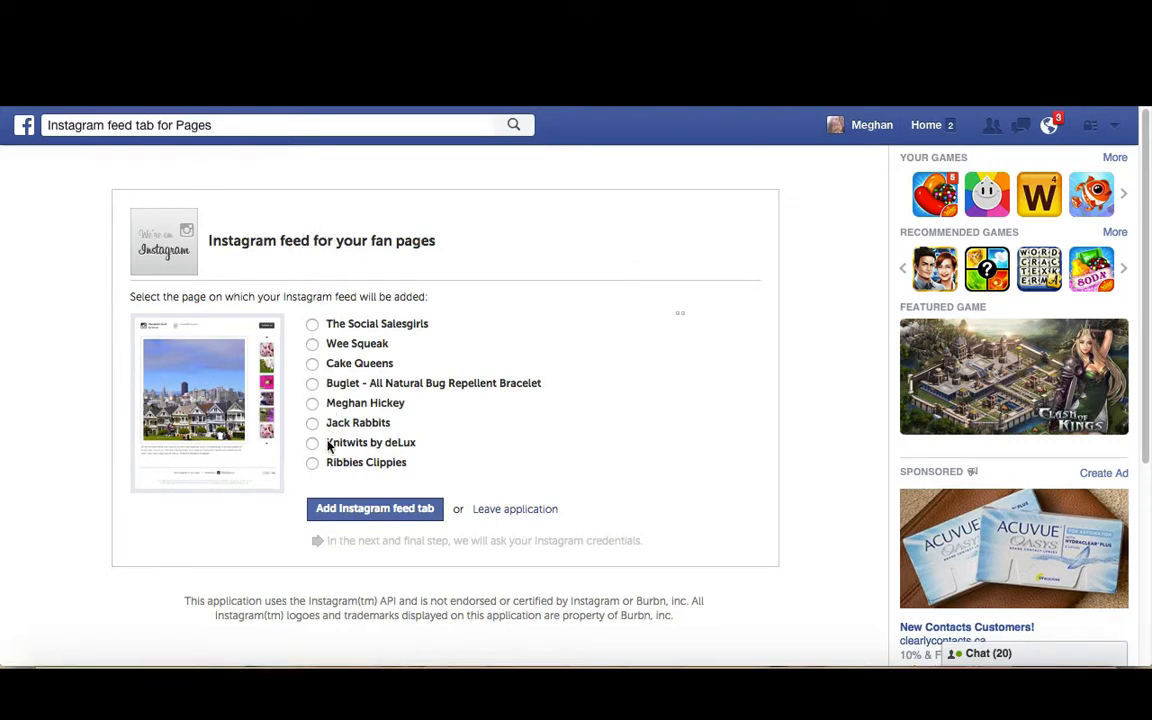
Choose Cake Queens as the page and add the Instagram feed tab to it
click(312, 363)
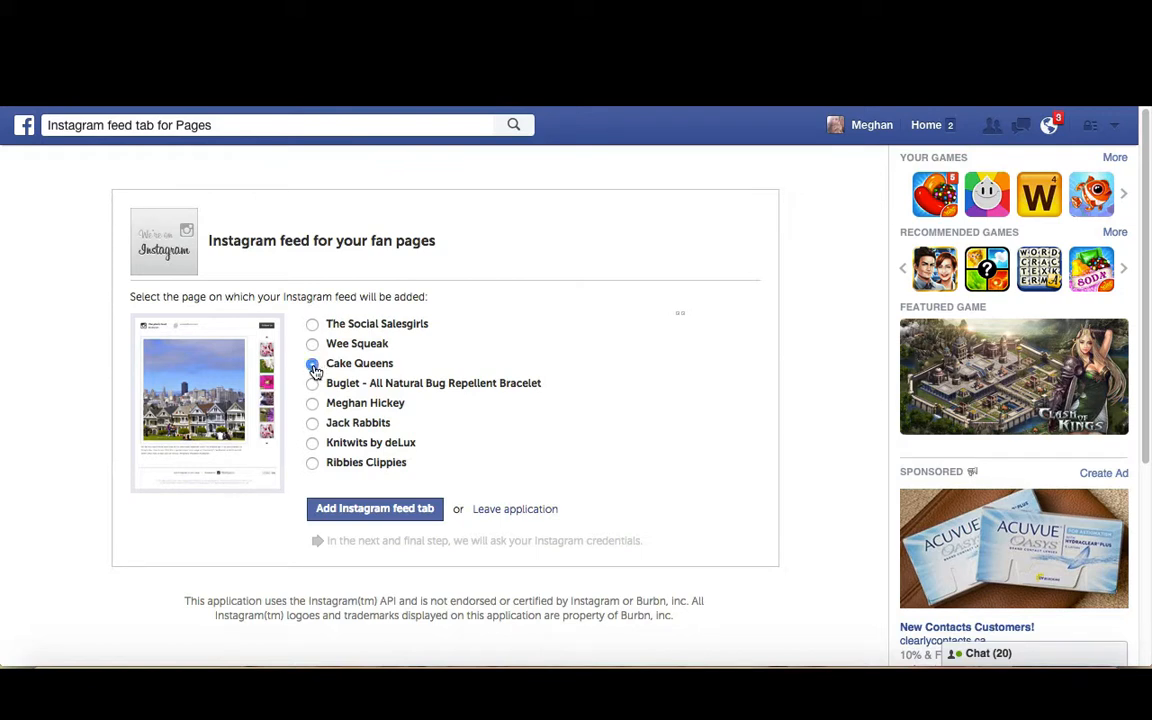
click(357, 512)
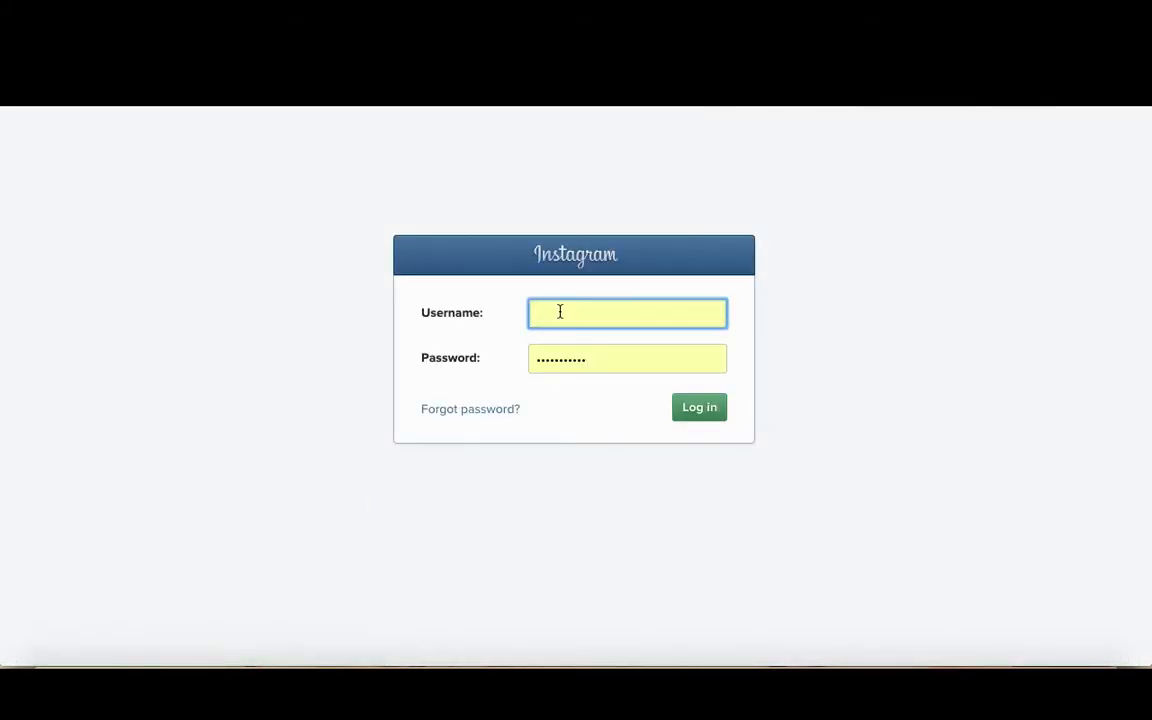
Log in to Instagram with the account's username and password, then authorize the IGFeed app
click(560, 312)
text(cak)
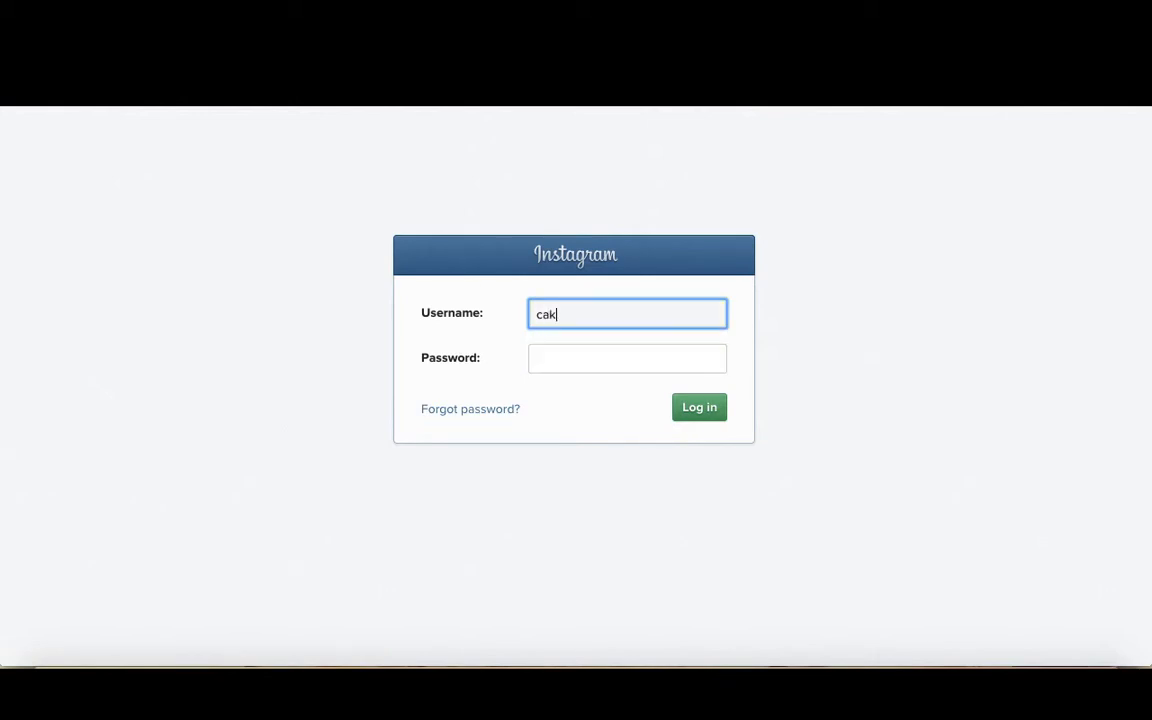
text(e_queensBRFD)
click(550, 356)
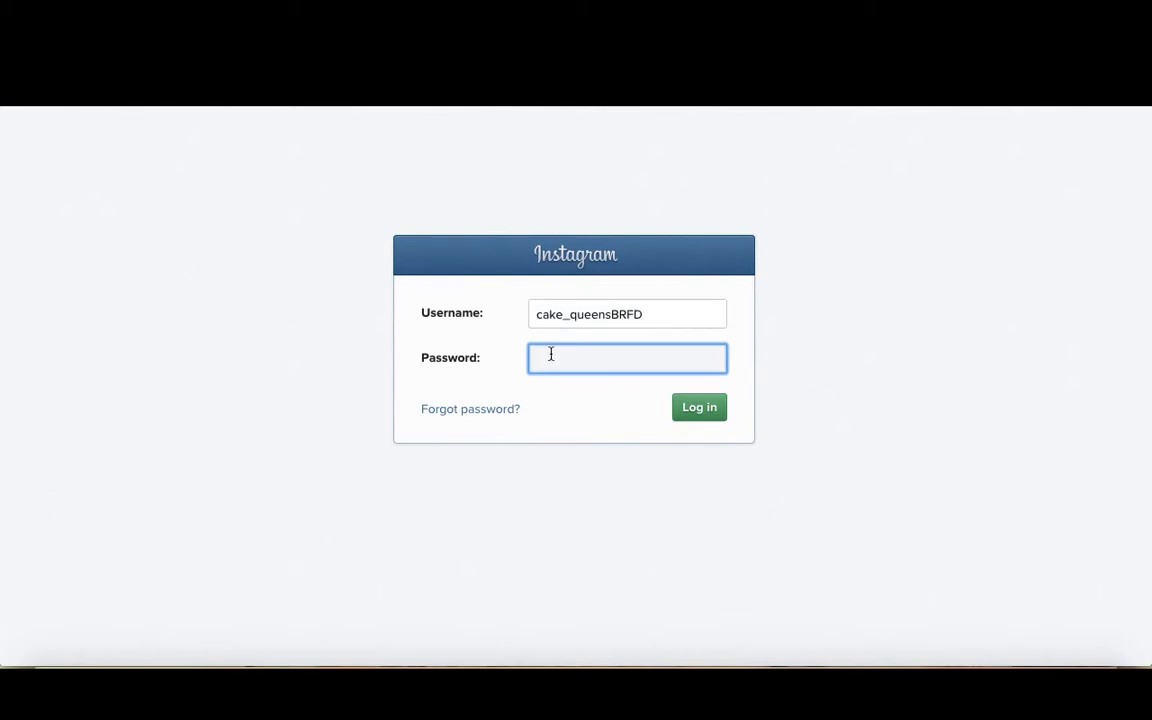
text(••••••••)
click(697, 407)
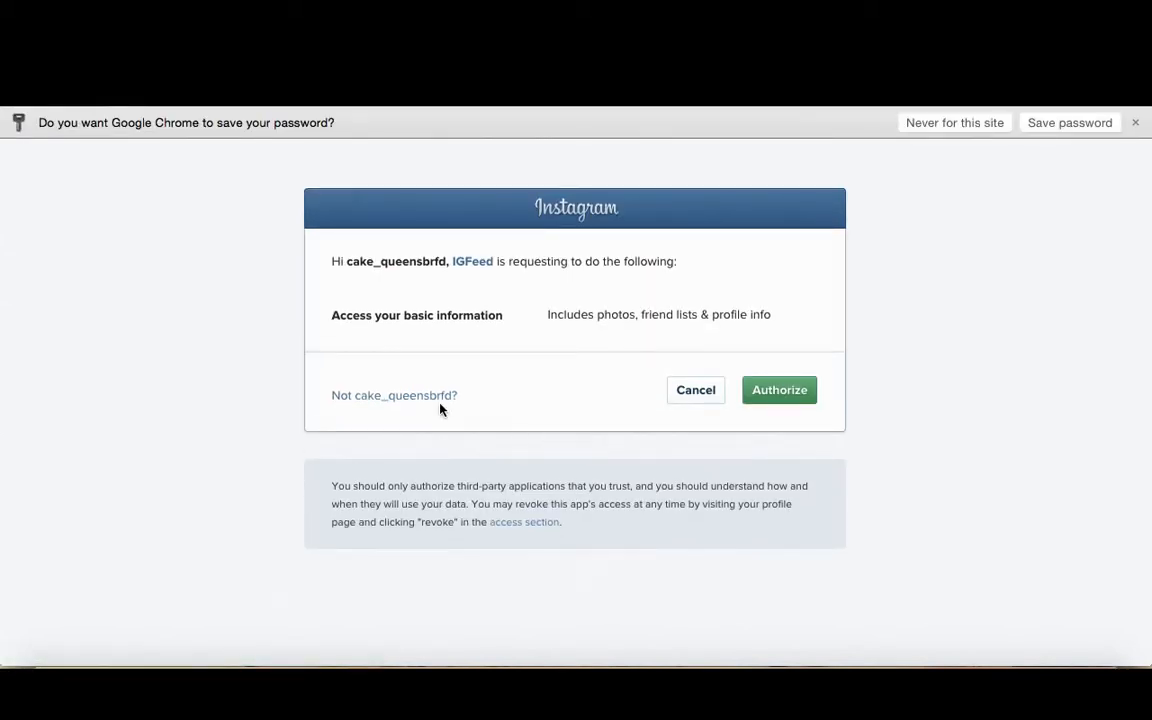
click(783, 396)
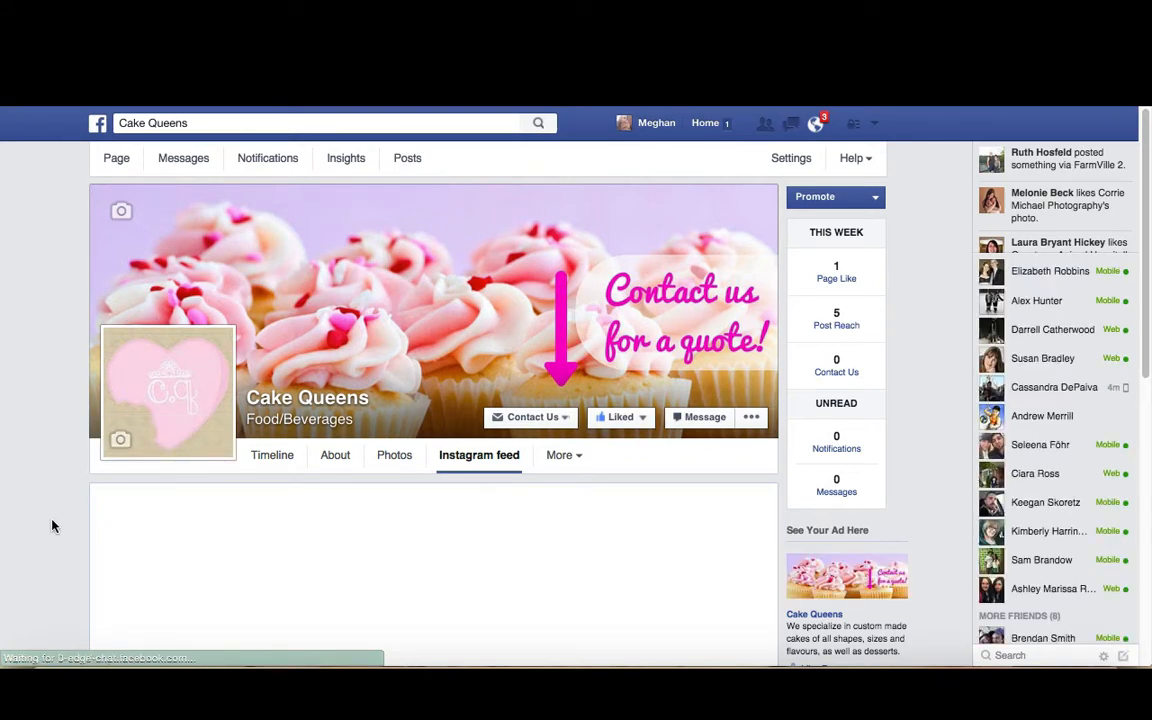
Close the welcome message on the page's Instagram feed tab
scroll(400, 510, down, 3)
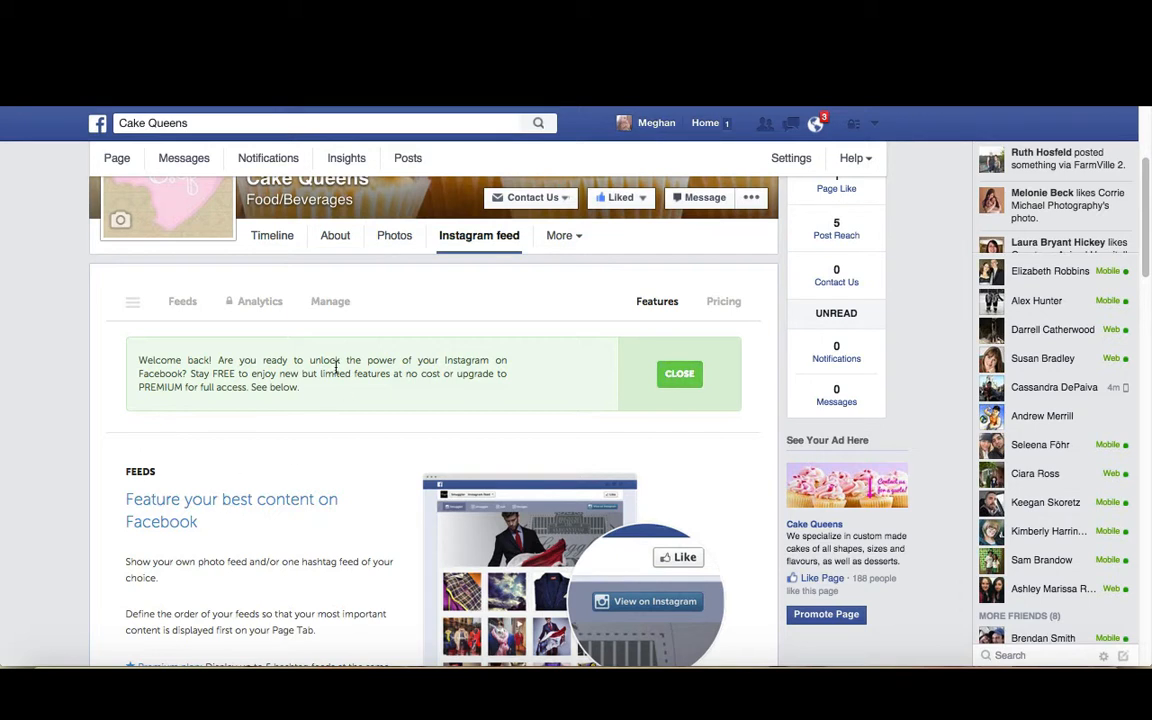
click(680, 376)
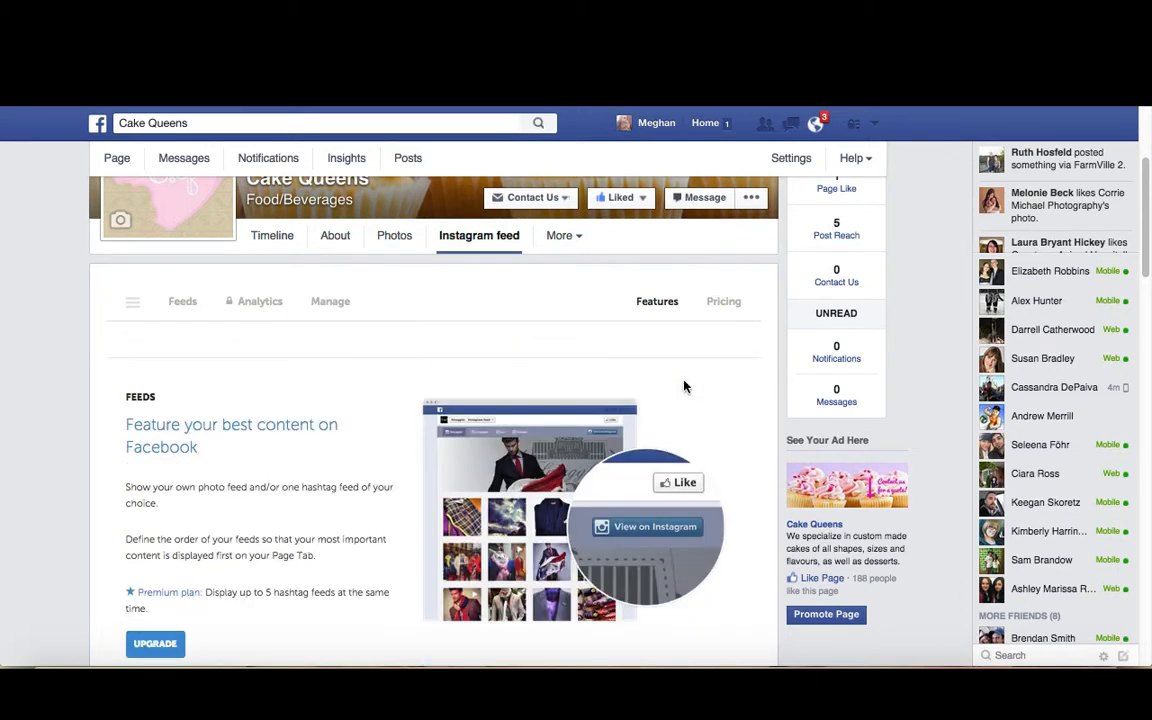
Open the Feeds view of the Instagram feed tab and look through the displayed photos
scroll(420, 428, down, 1)
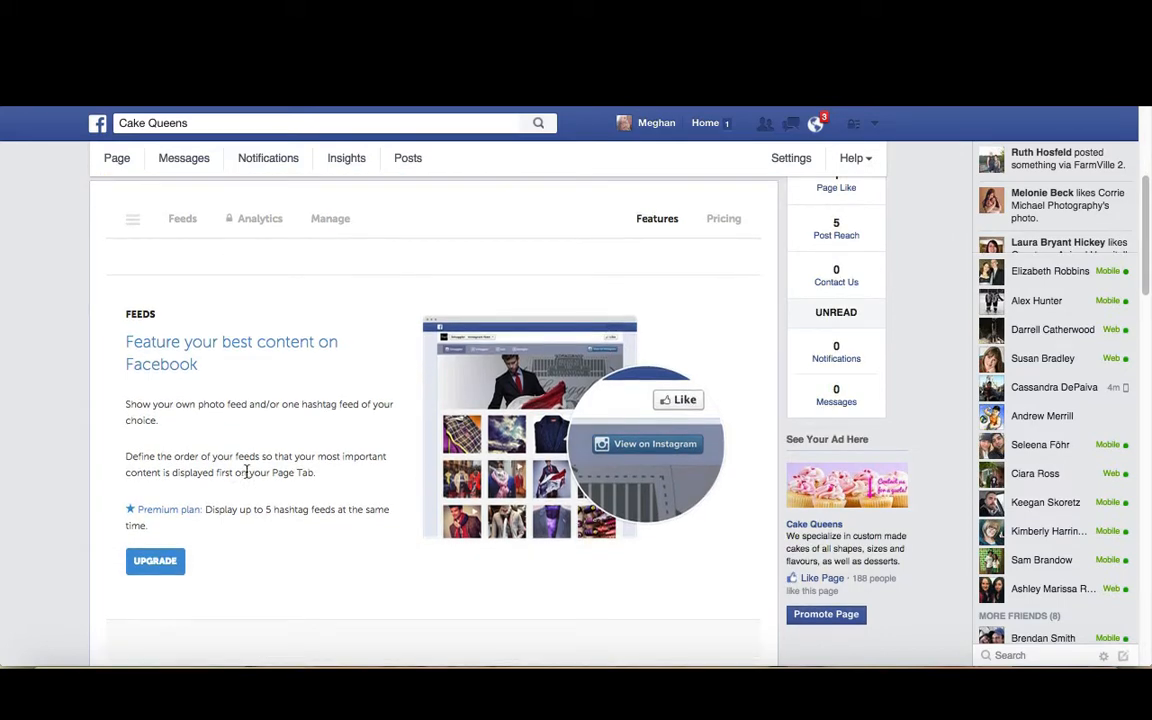
scroll(249, 476, down, 4)
scroll(250, 476, up, 6)
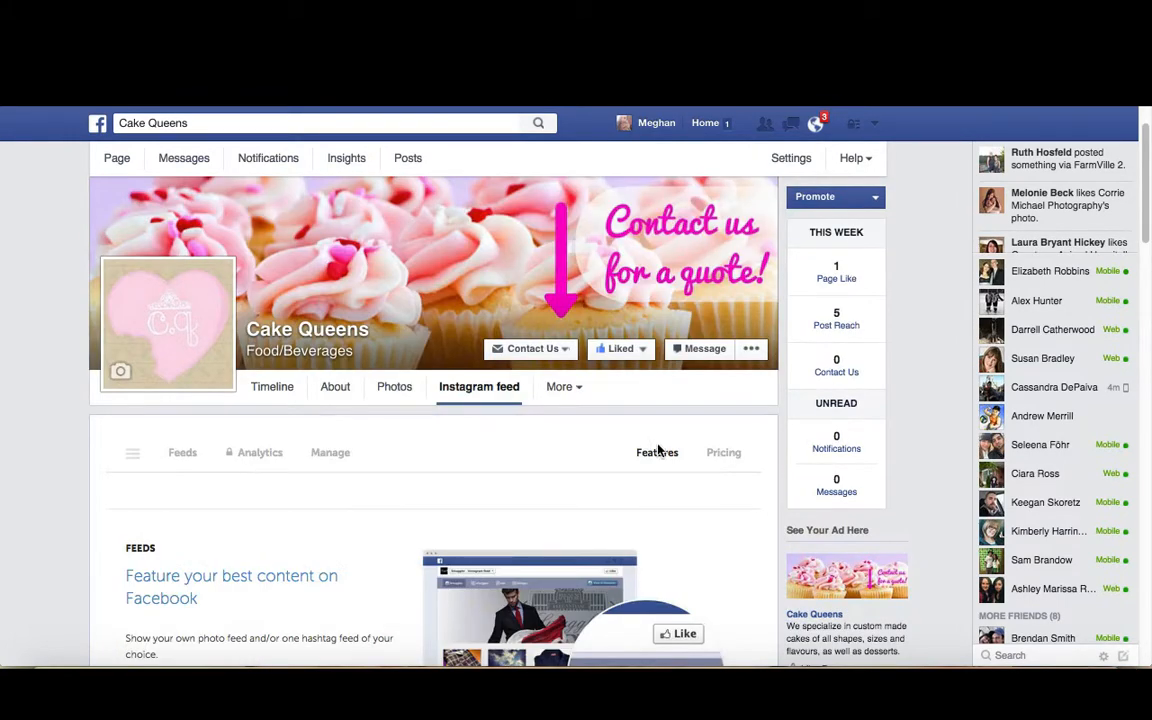
click(185, 461)
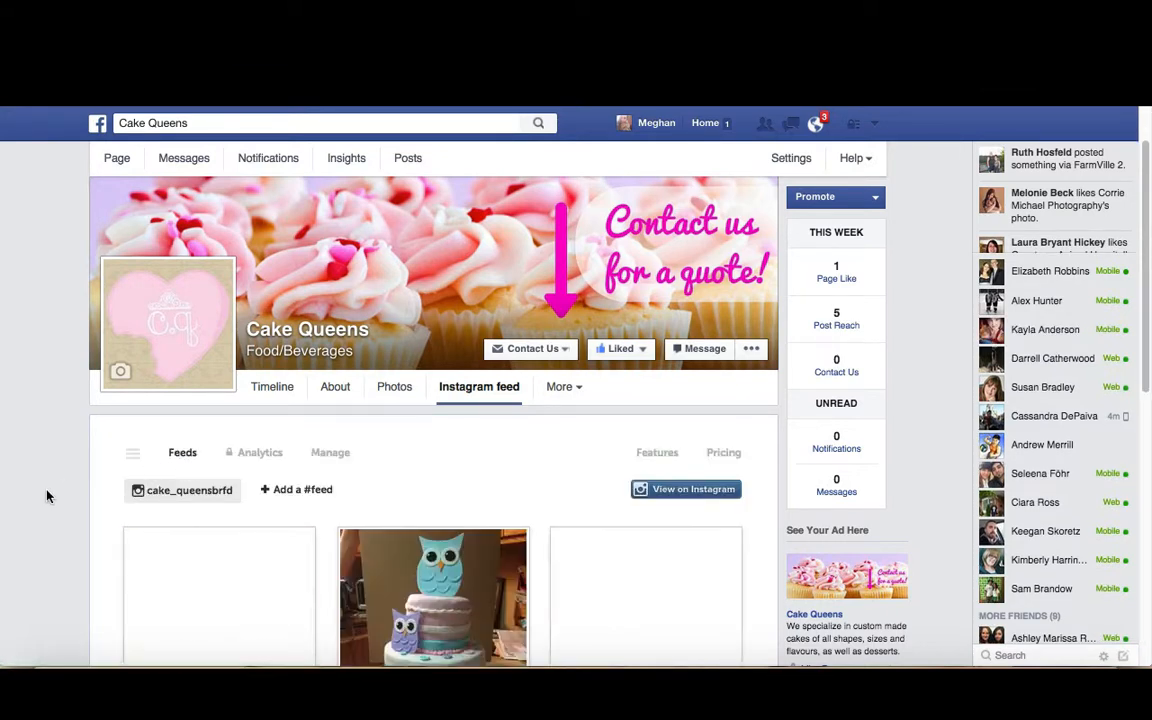
scroll(53, 490, down, 1)
scroll(110, 485, down, 3)
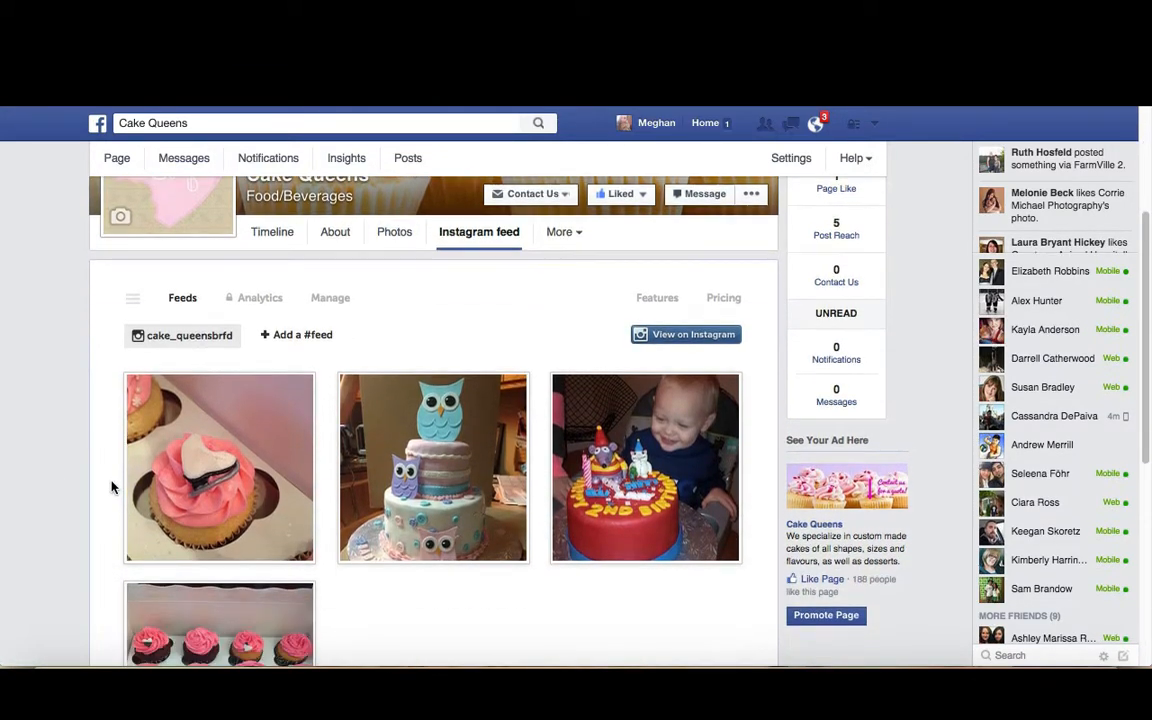
scroll(111, 487, up, 3)
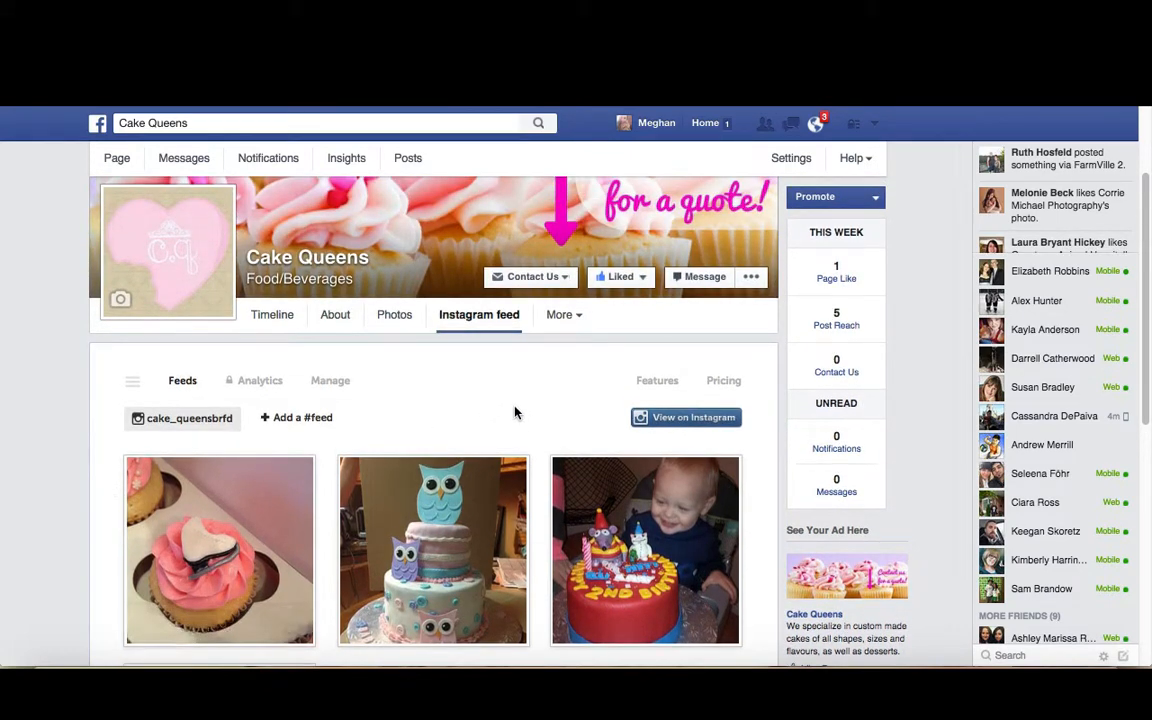
scroll(505, 380, up, 2)
scroll(505, 380, up, 1)
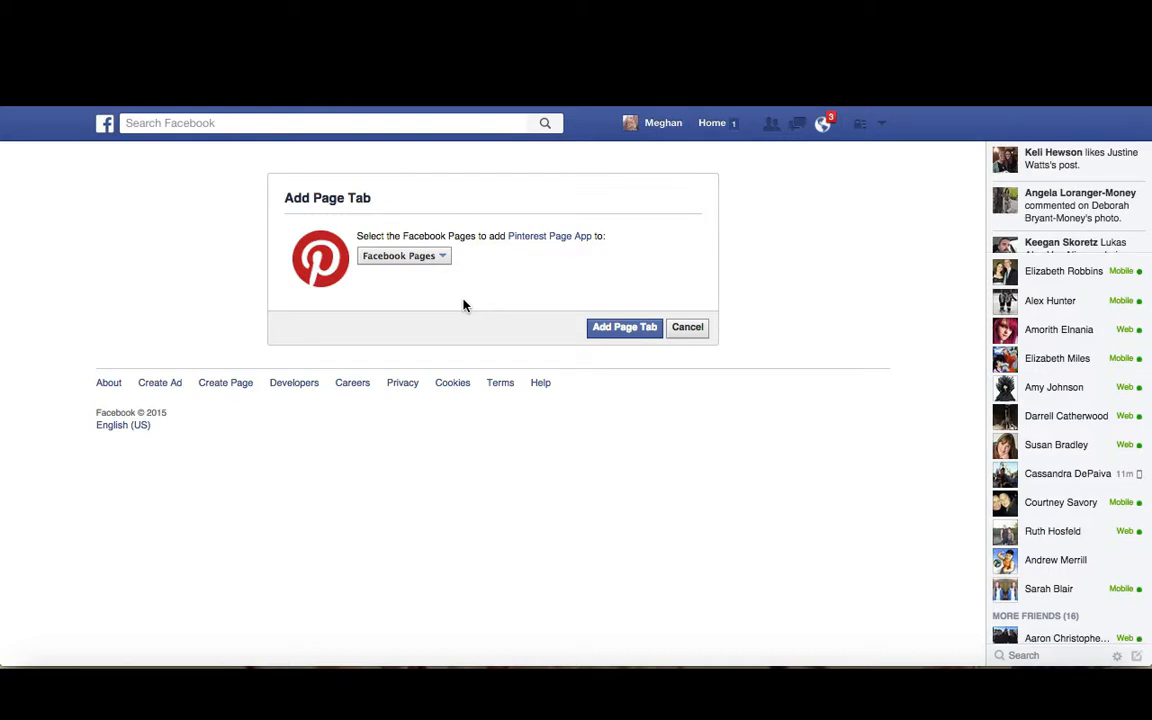
Add the Pinterest Page App tab to the Cake Queens page and open its tab configuration
click(418, 258)
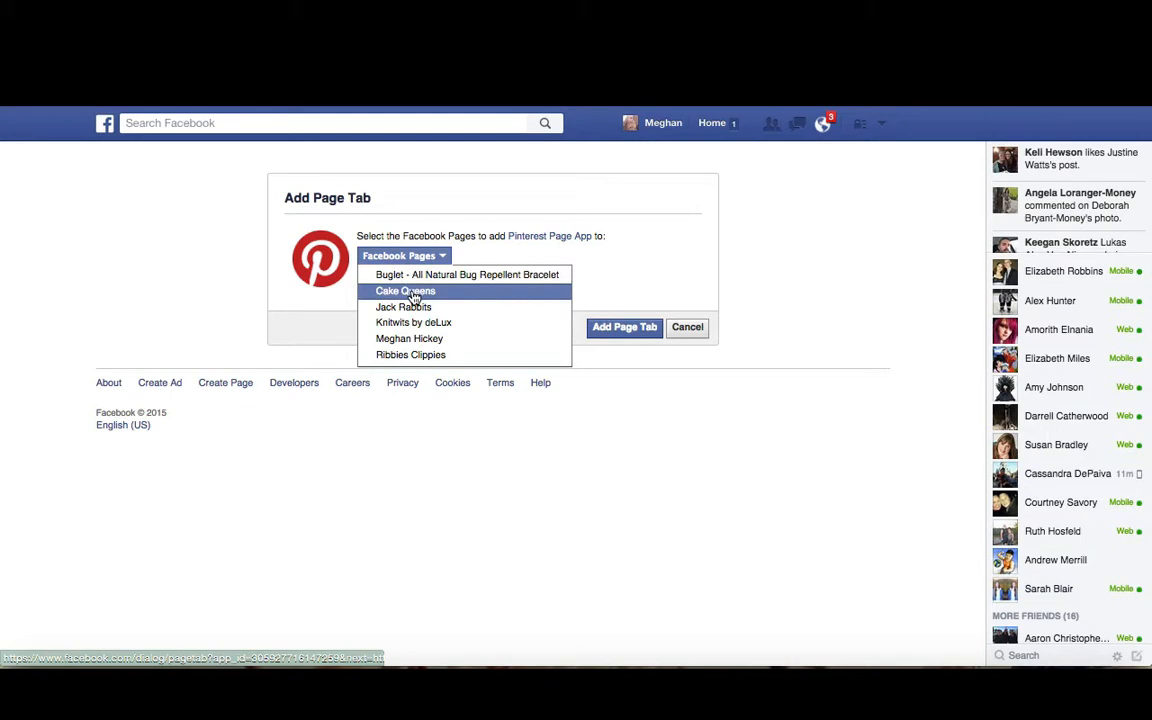
click(413, 292)
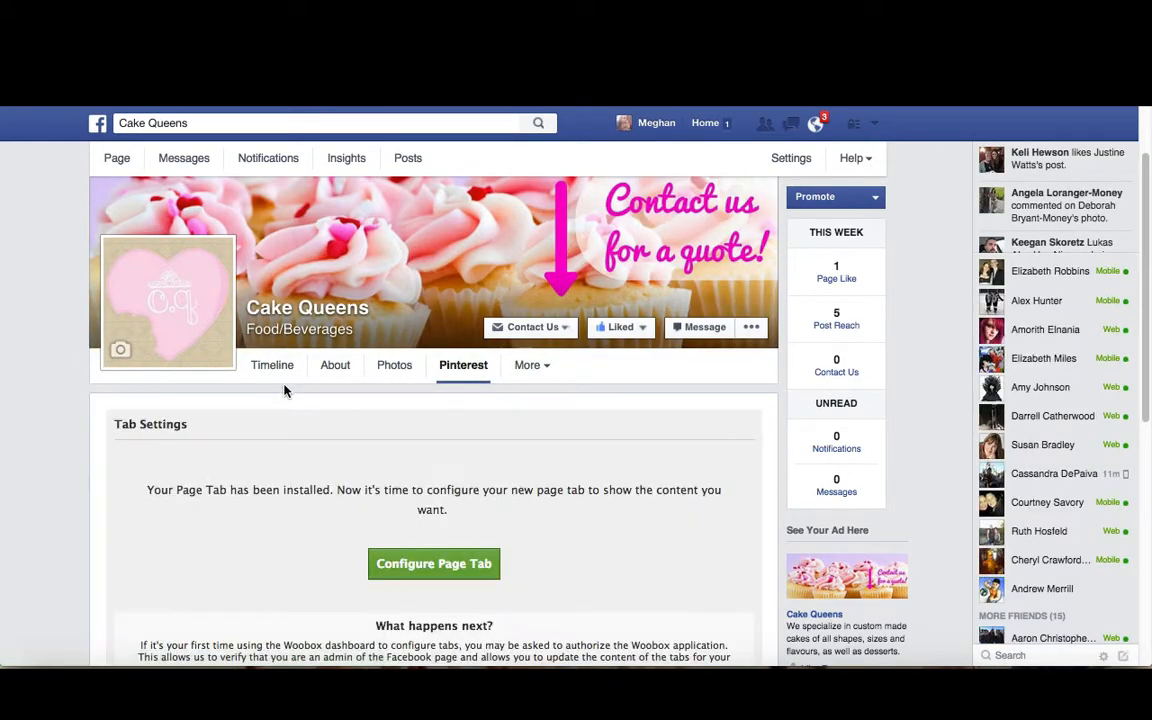
scroll(284, 391, down, 3)
click(398, 458)
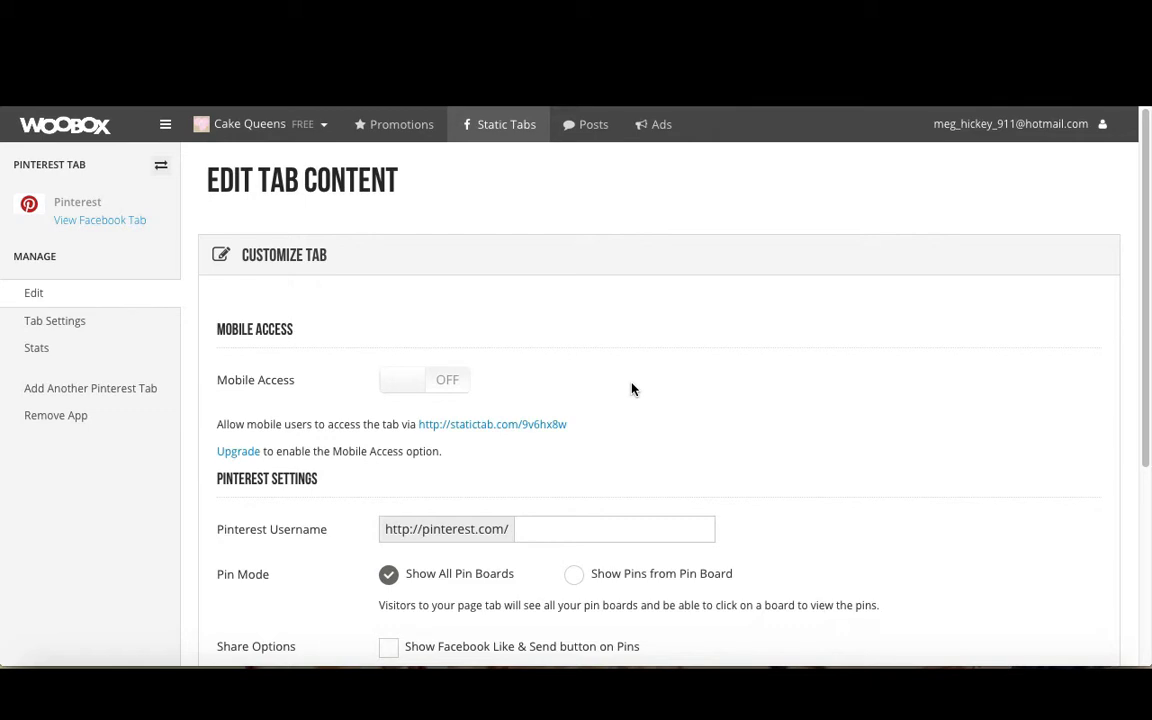
Open Pinterest in a new browser tab and open the account's Edit Profile settings
click(652, 527)
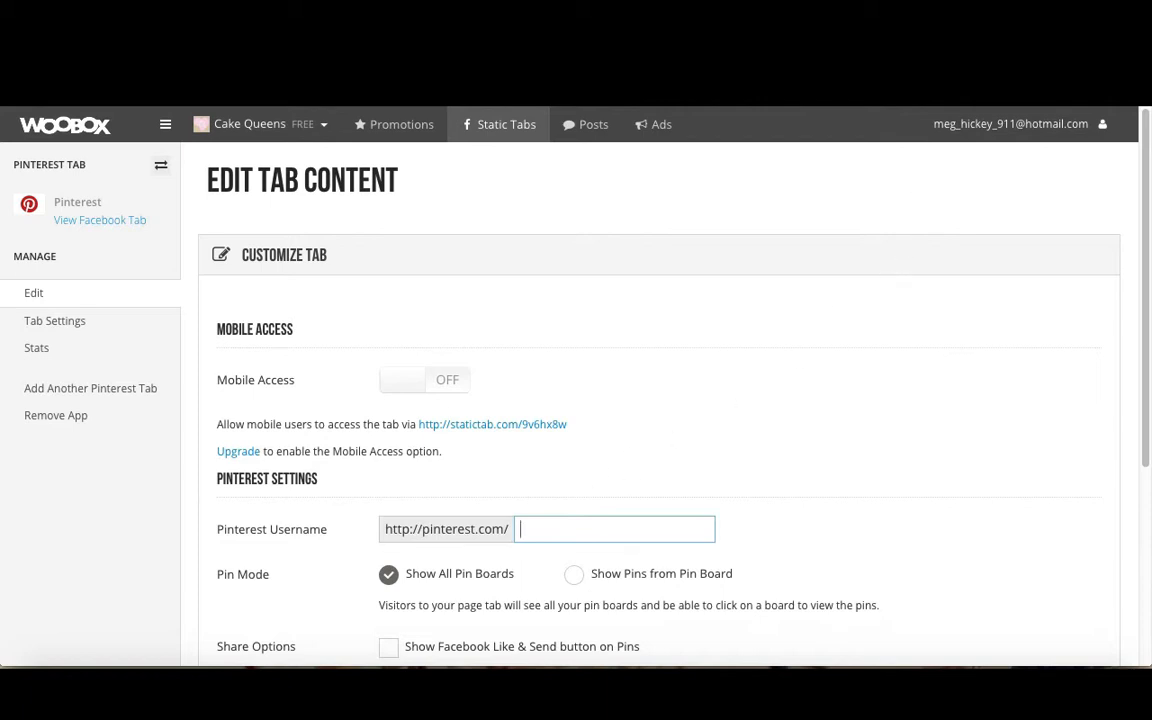
key(super+t)
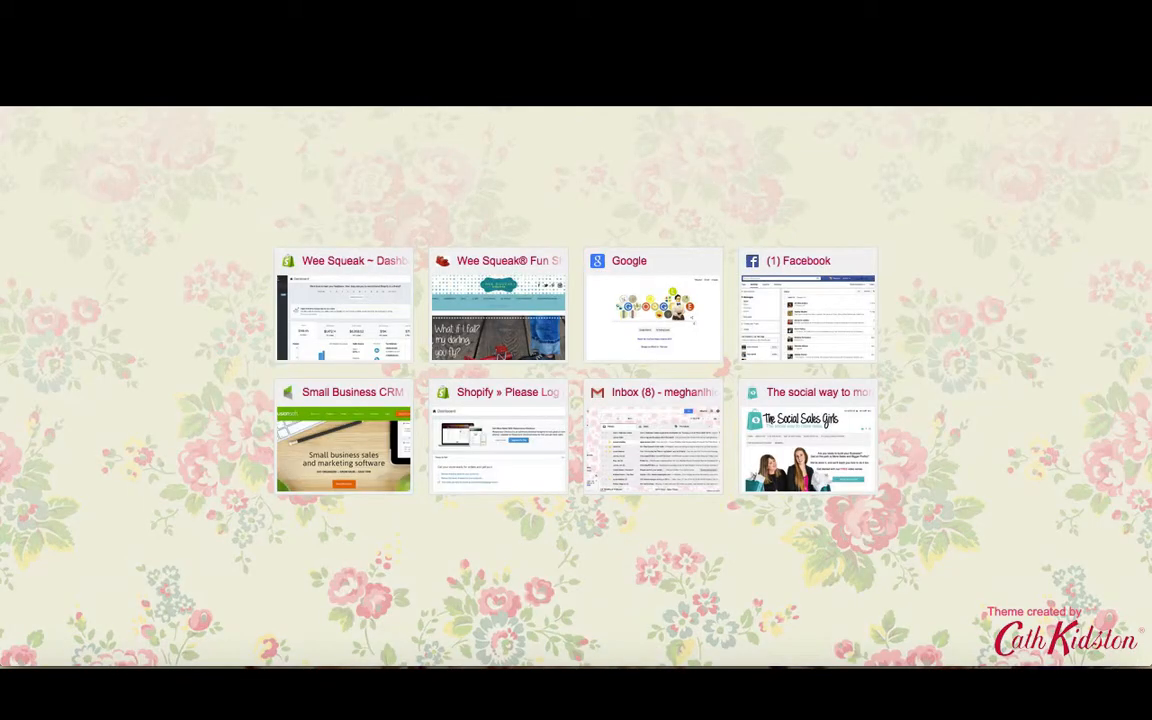
text(www.pint)
key(Return)
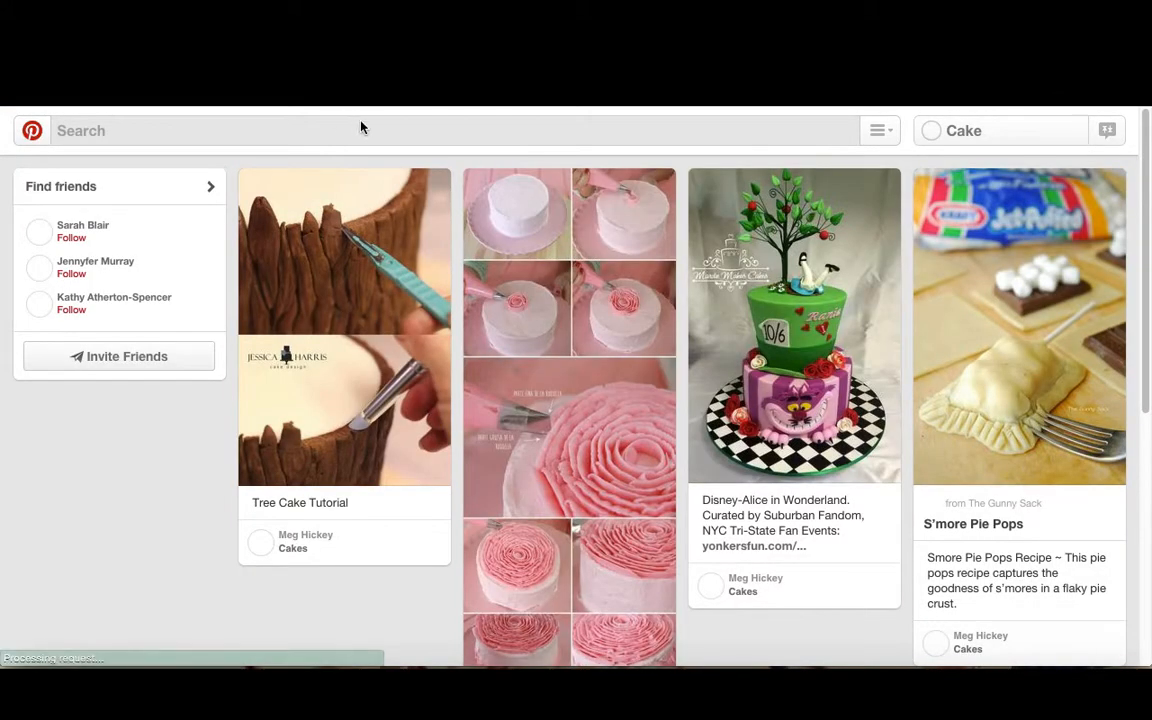
click(1101, 135)
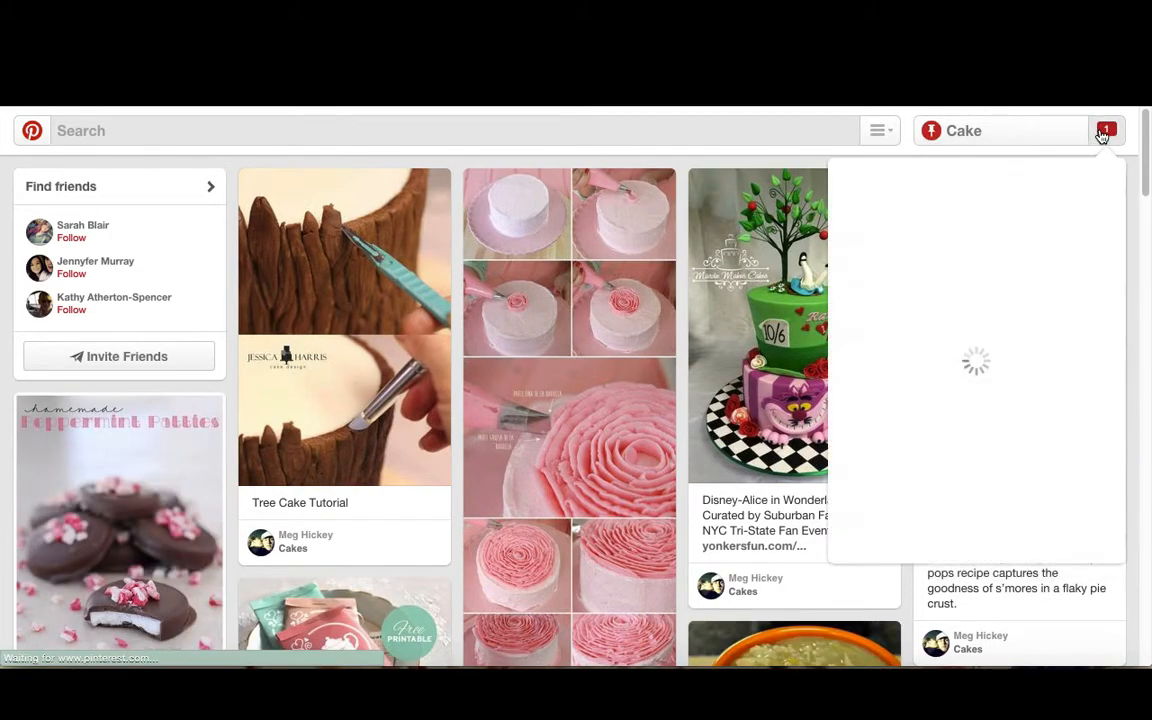
click(1077, 133)
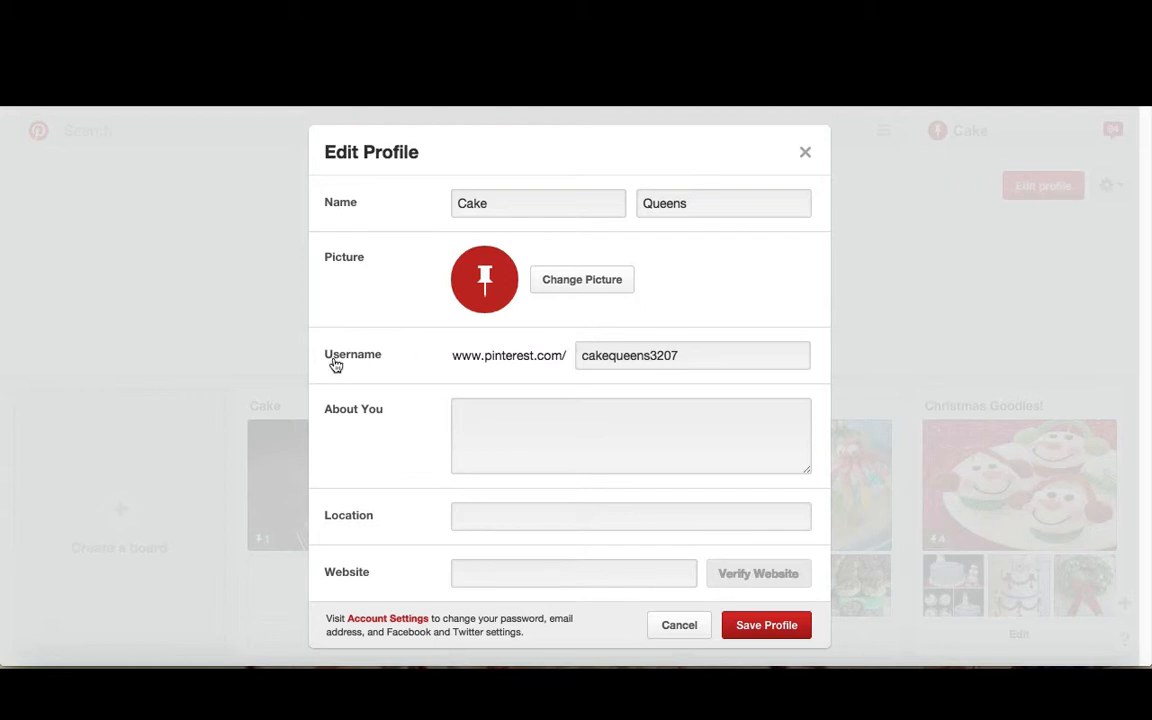
Copy the profile's Pinterest username and paste it into the tab's Pinterest Username field
drag(709, 351, 494, 360)
key(ctrl+c)
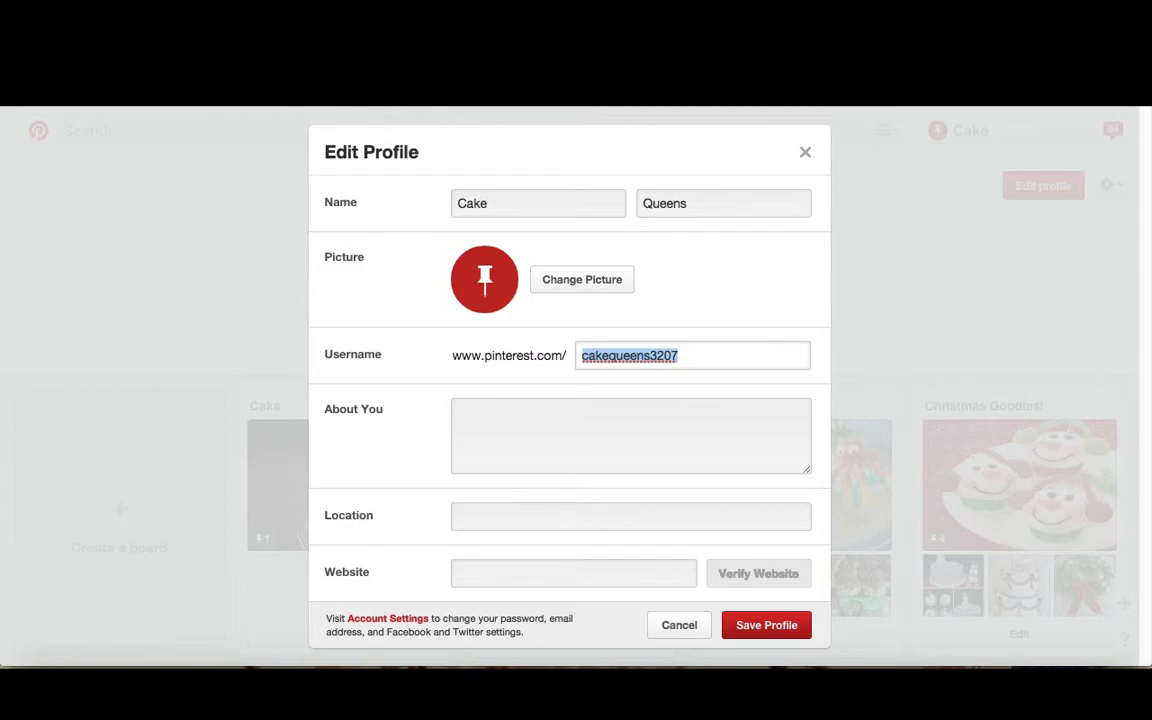
click(660, 45)
key(ctrl+v)
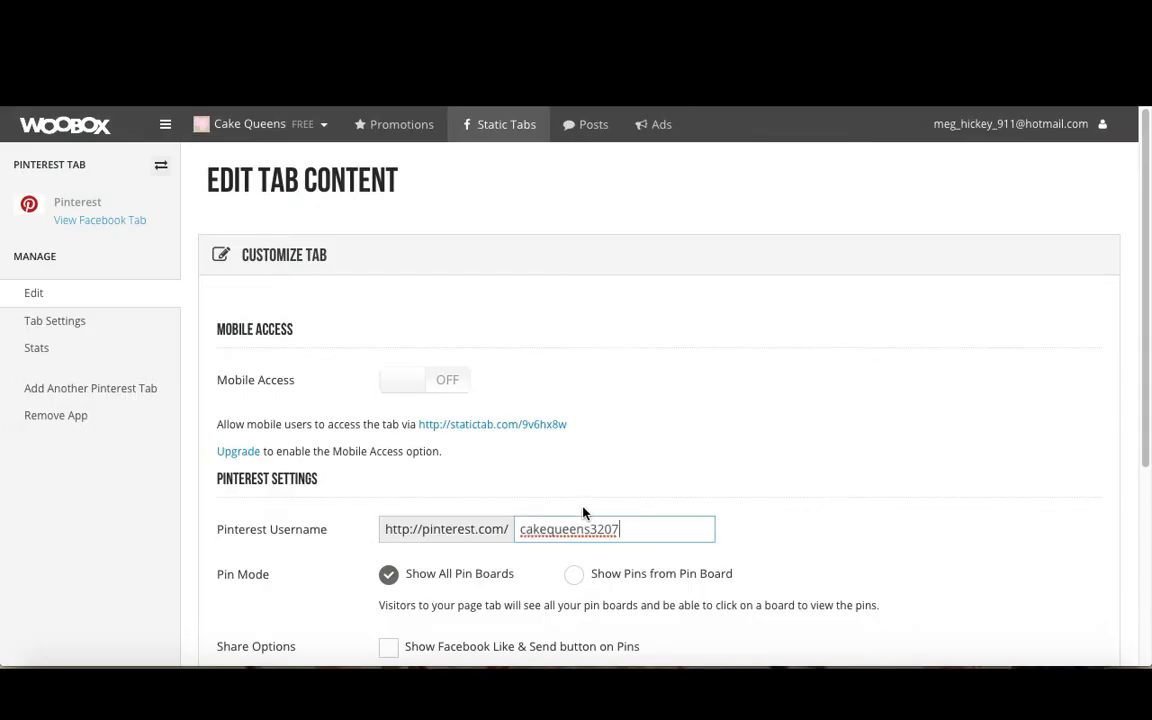
Enable showing the Facebook Like & Send button on pins and save the tab settings
scroll(589, 470, down, 1)
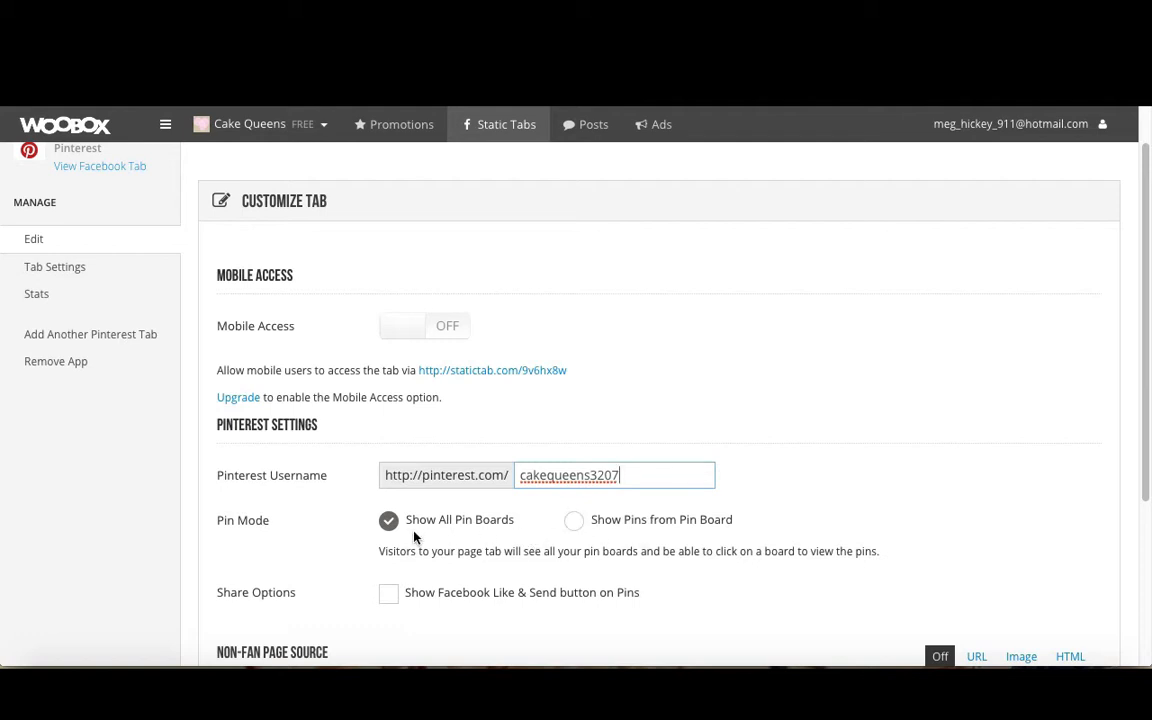
scroll(373, 535, down, 1)
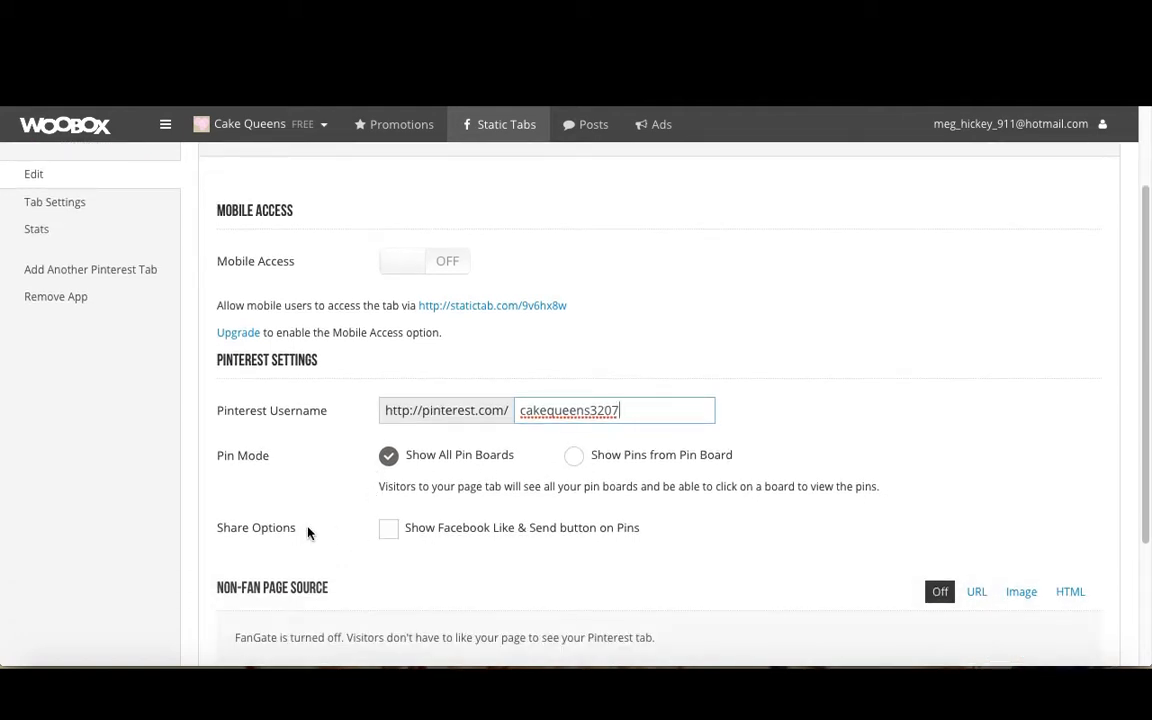
click(390, 534)
scroll(443, 572, down, 2)
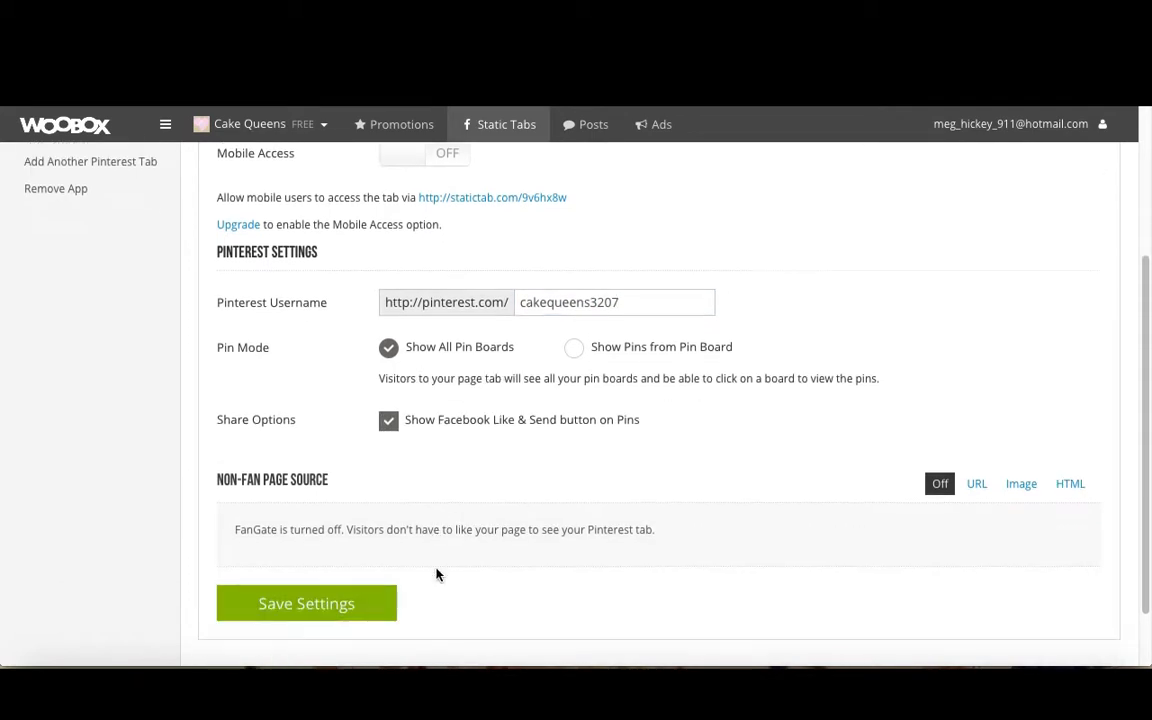
click(381, 585)
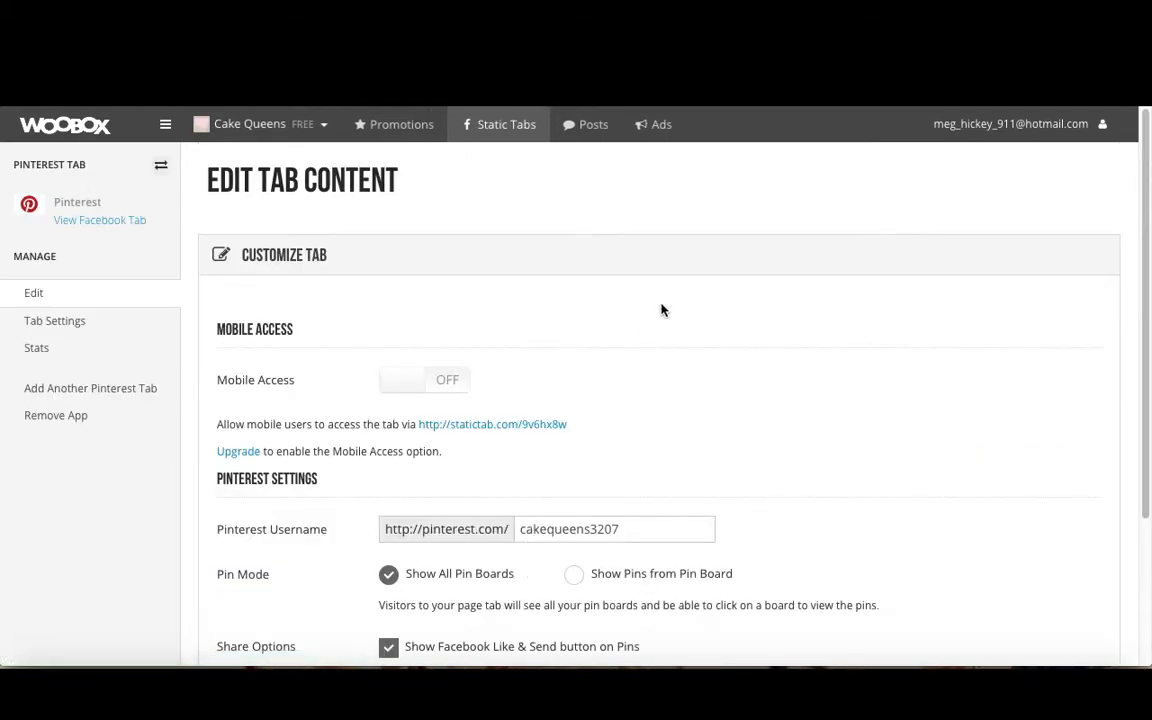
Reload the Cake Queens Facebook page to review its new tabs
scroll(663, 402, down, 3)
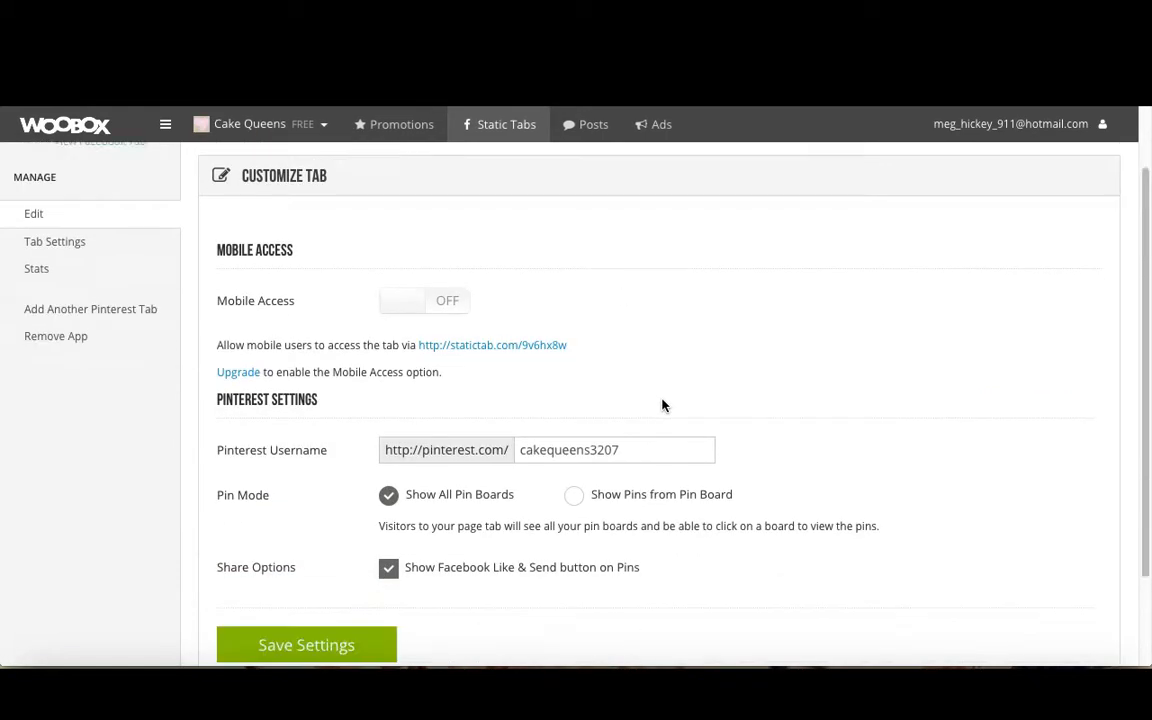
scroll(663, 402, up, 2)
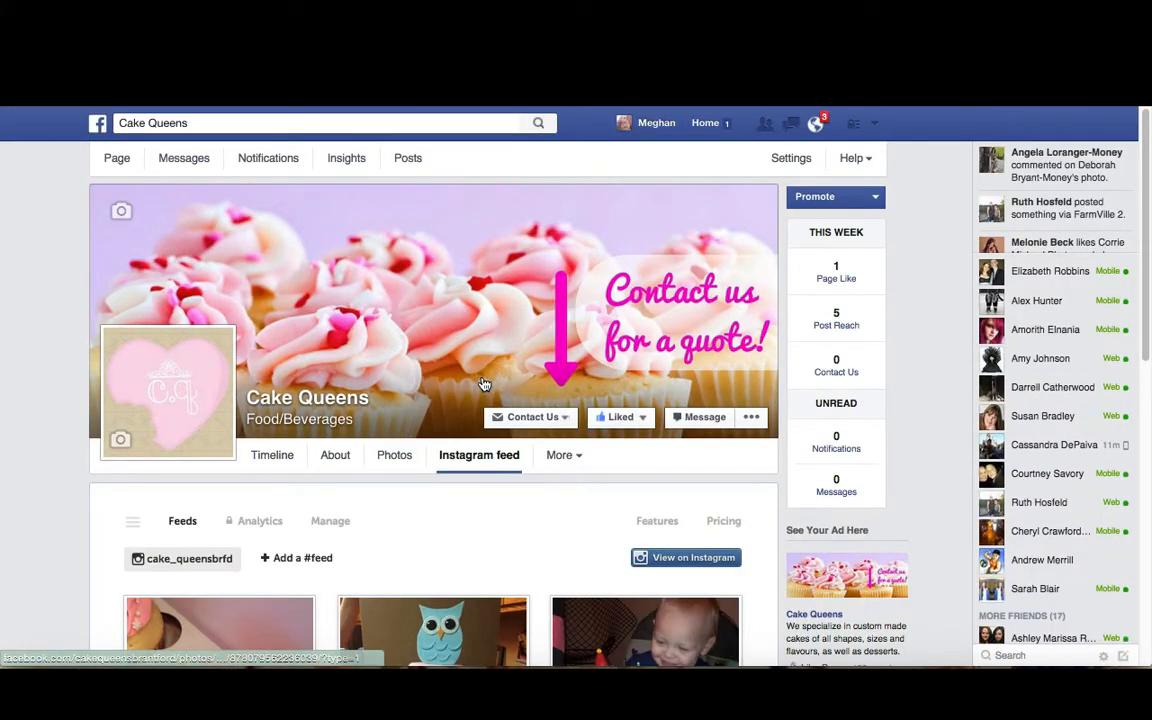
key(super+r)
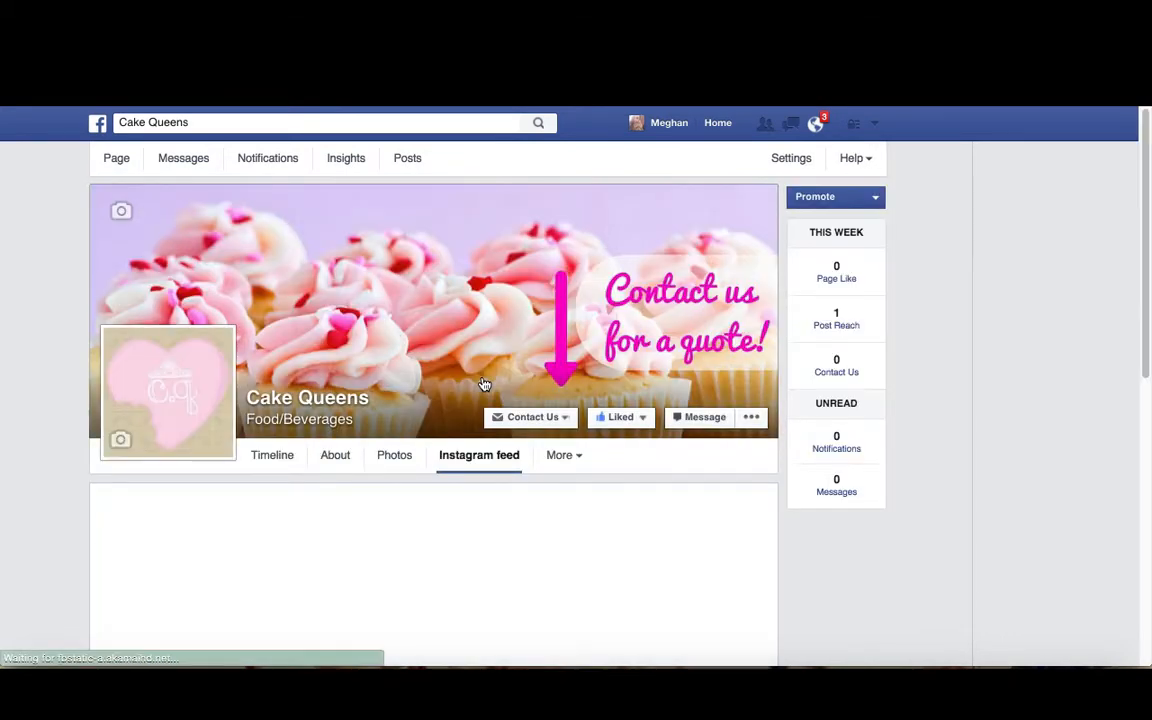
Open the new Pinterest tab on the page and browse its boards
click(563, 457)
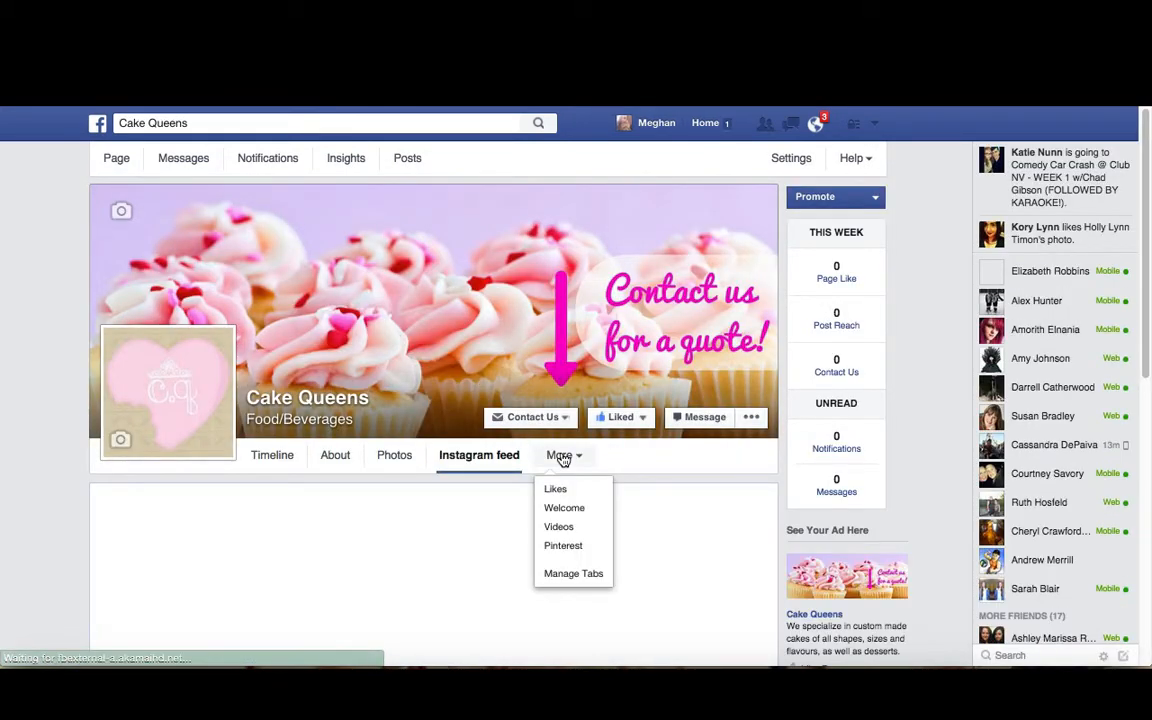
click(569, 553)
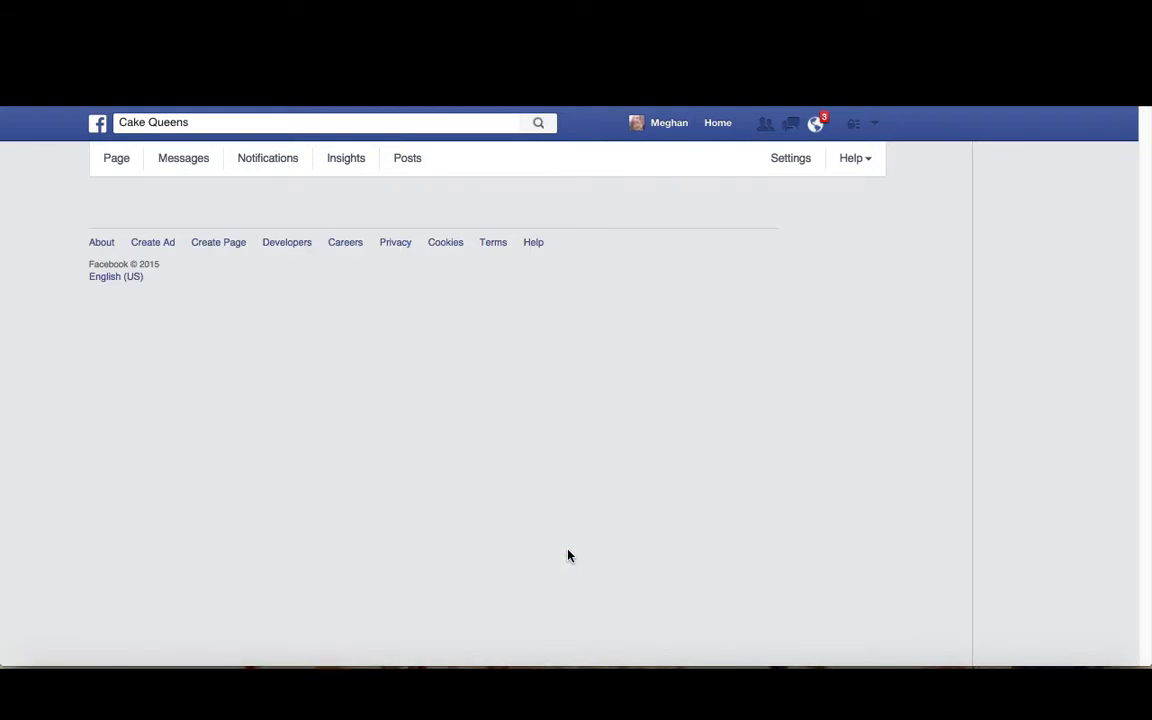
scroll(338, 268, down, 5)
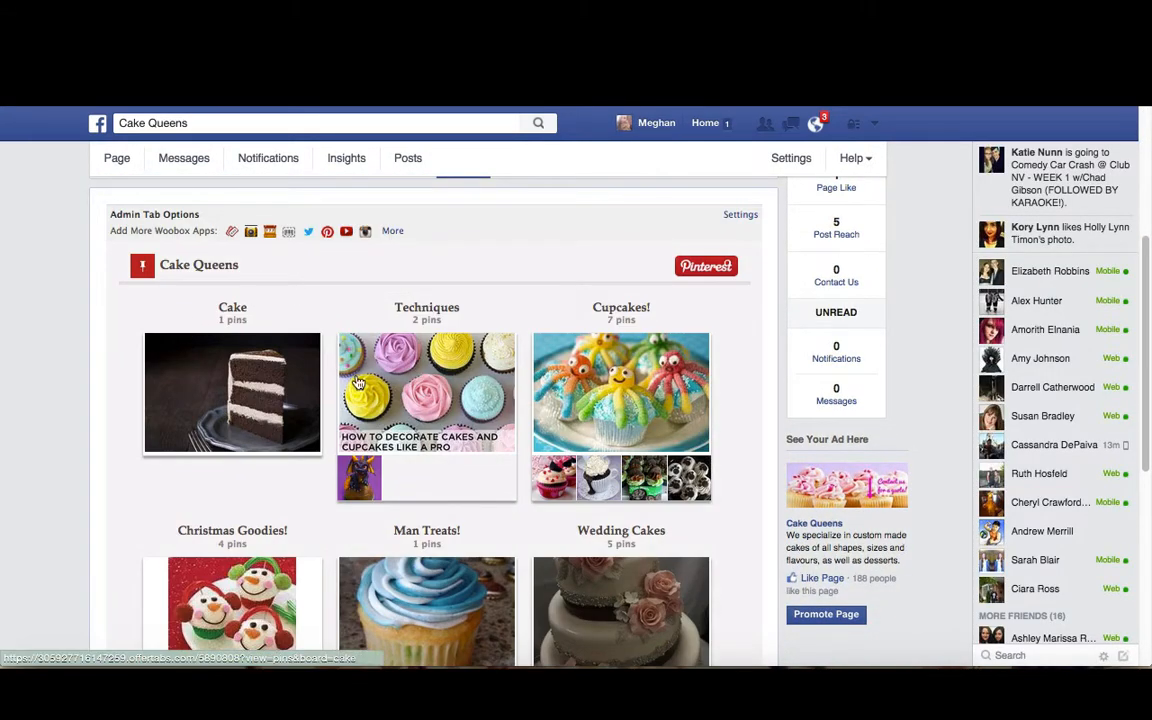
scroll(244, 484, down, 1)
scroll(244, 484, down, 7)
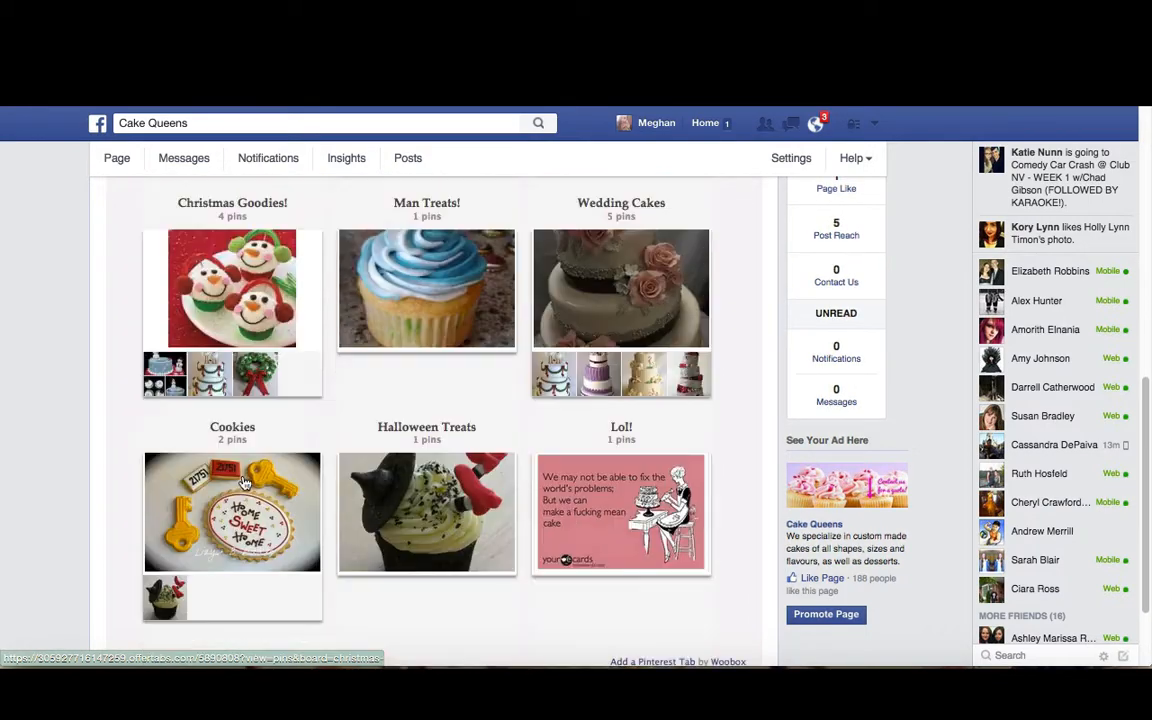
scroll(400, 570, up, 13)
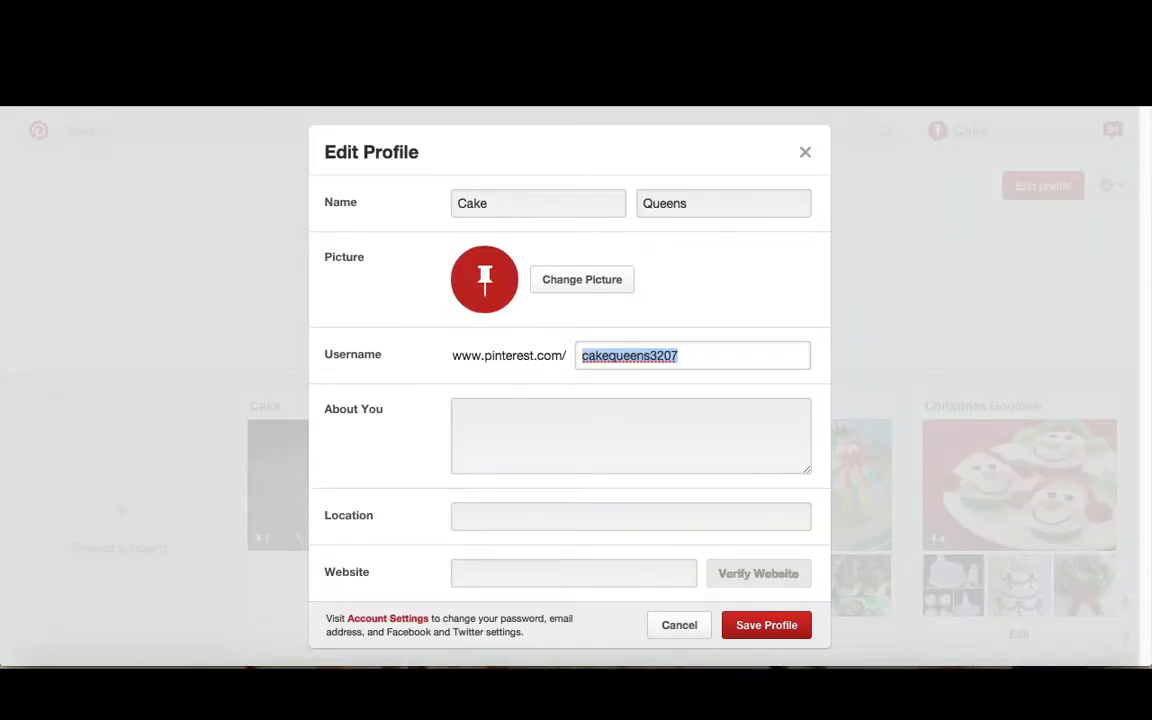
Reopen the Pinterest Edit Profile dialog and select the username
click(802, 155)
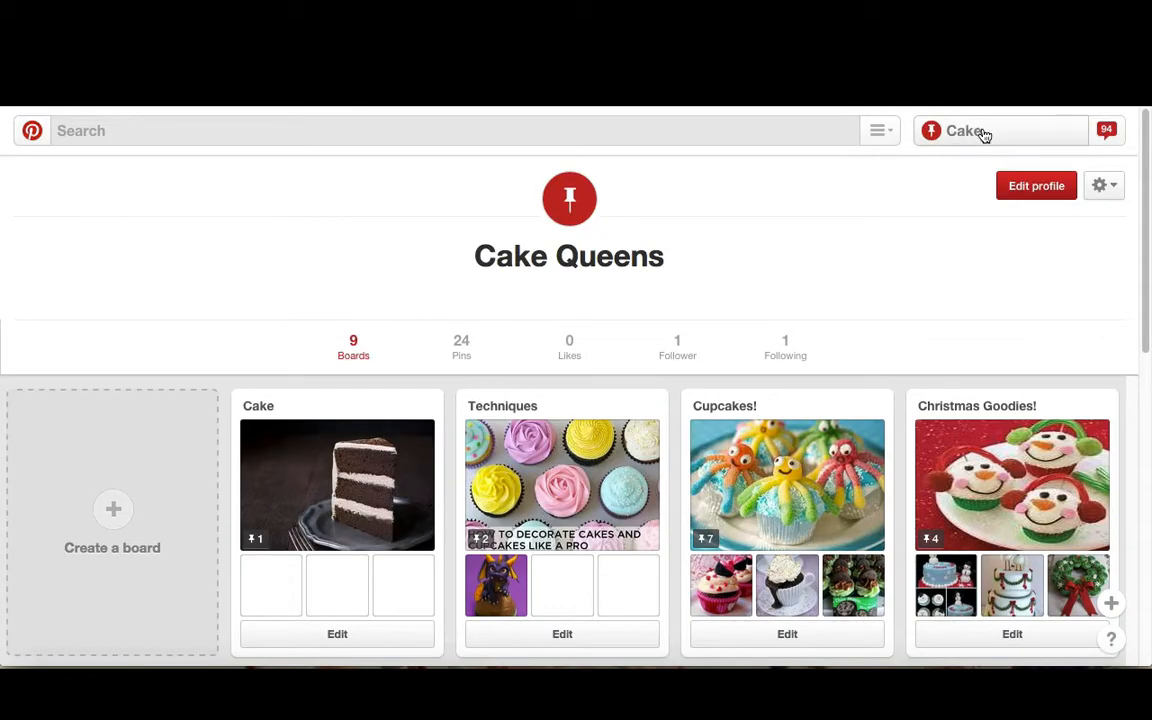
click(1023, 194)
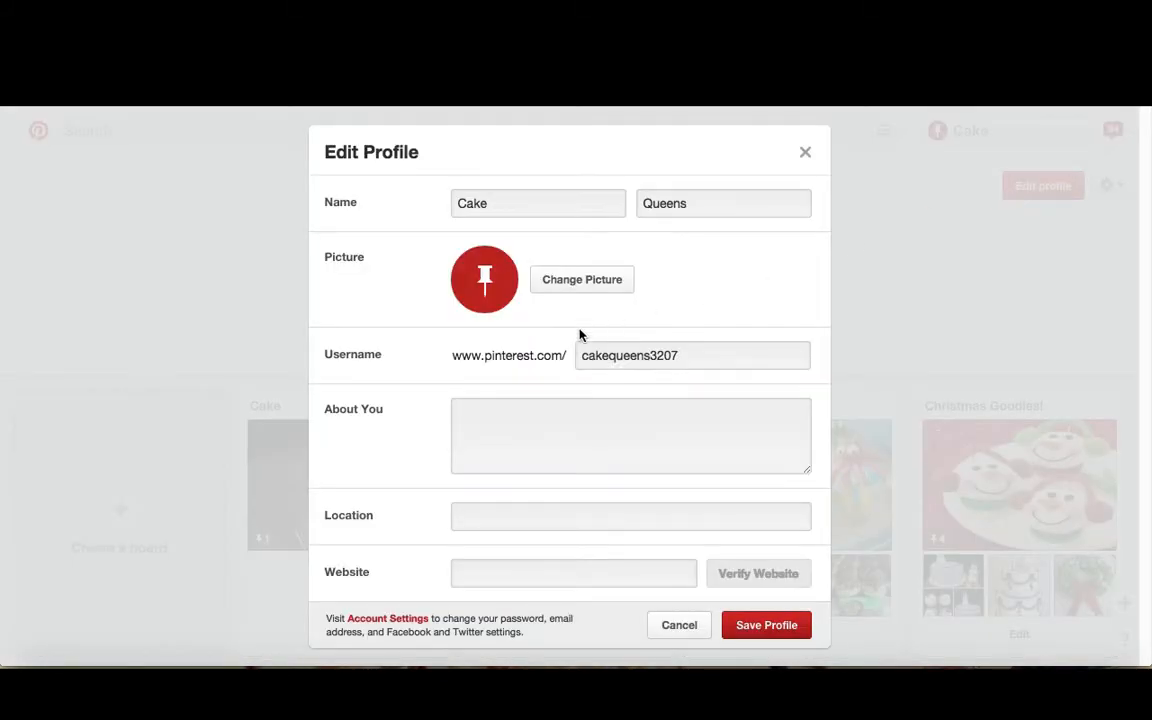
double_click(609, 363)
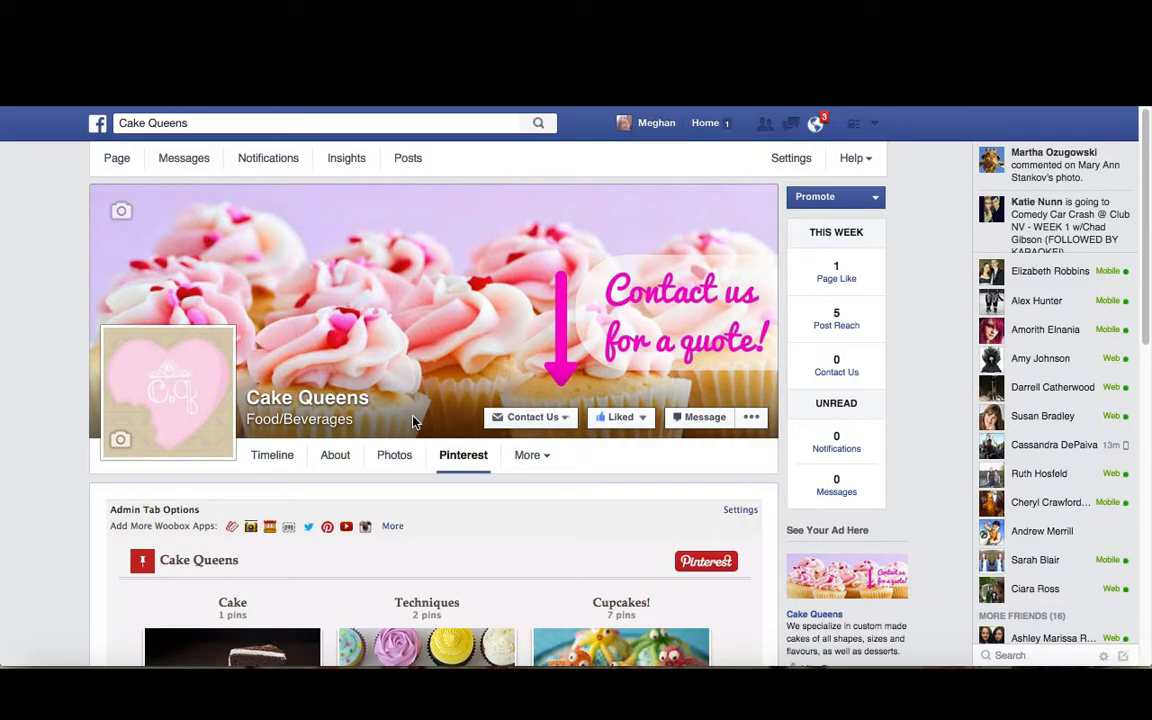
Reorder the page tabs so Instagram feed follows Photos and Pinterest follows Likes
click(117, 160)
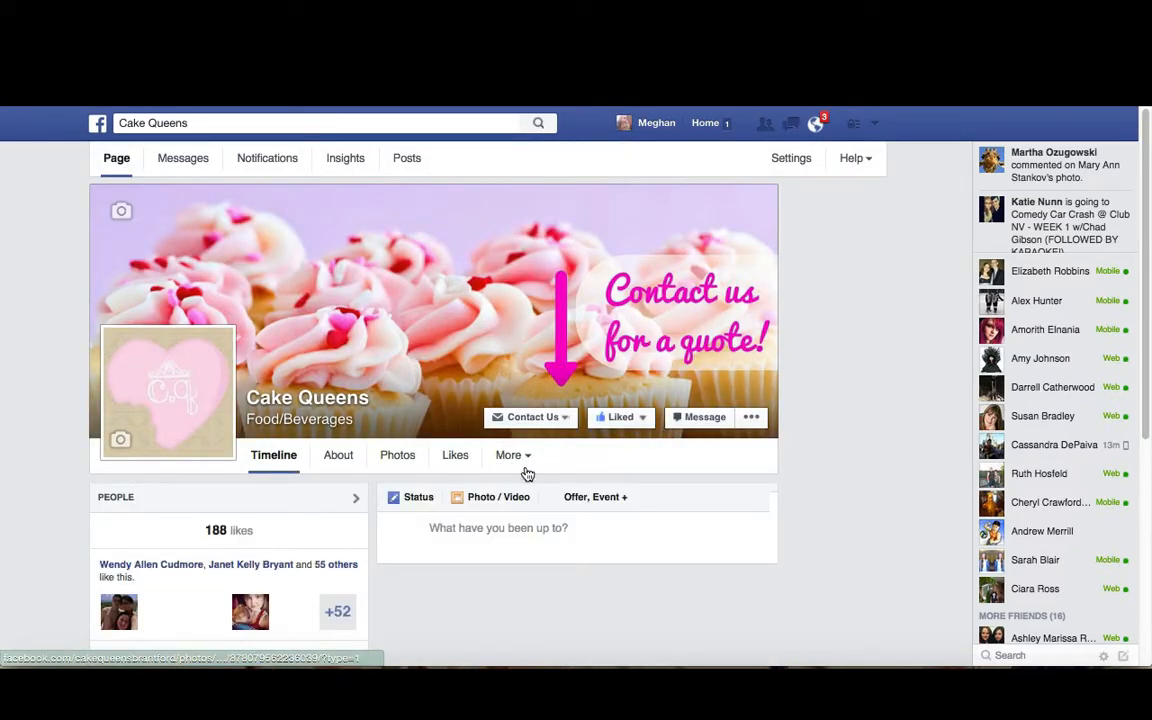
scroll(404, 371, down, 1)
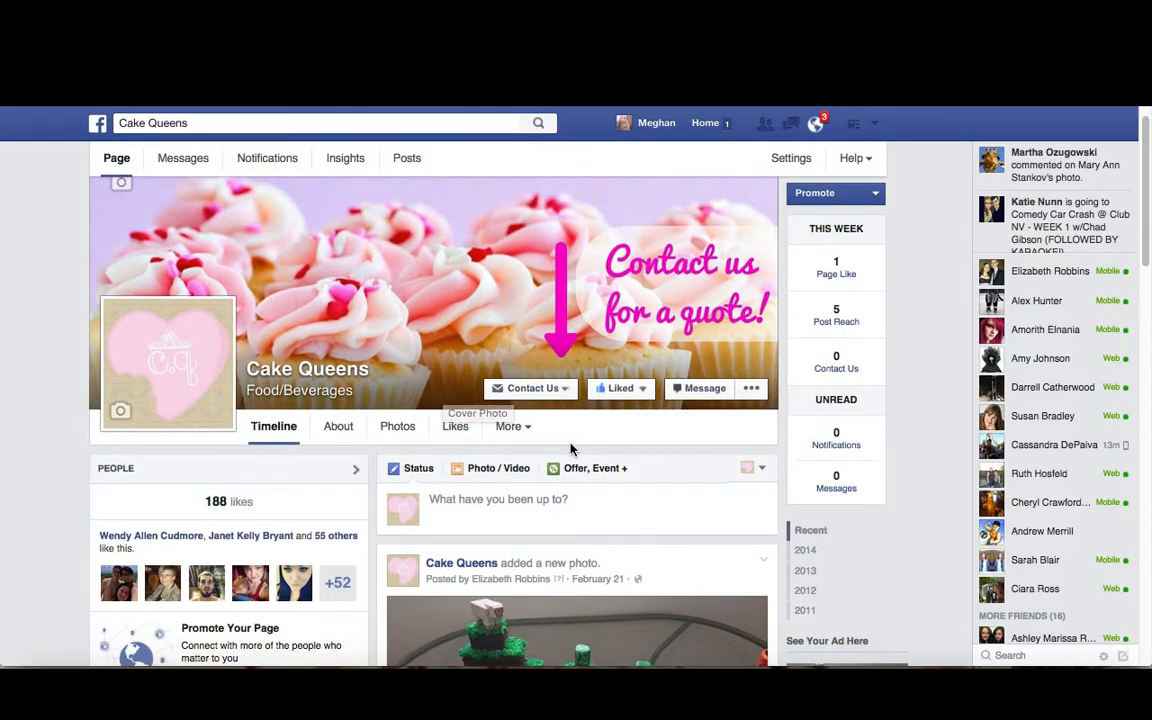
click(528, 434)
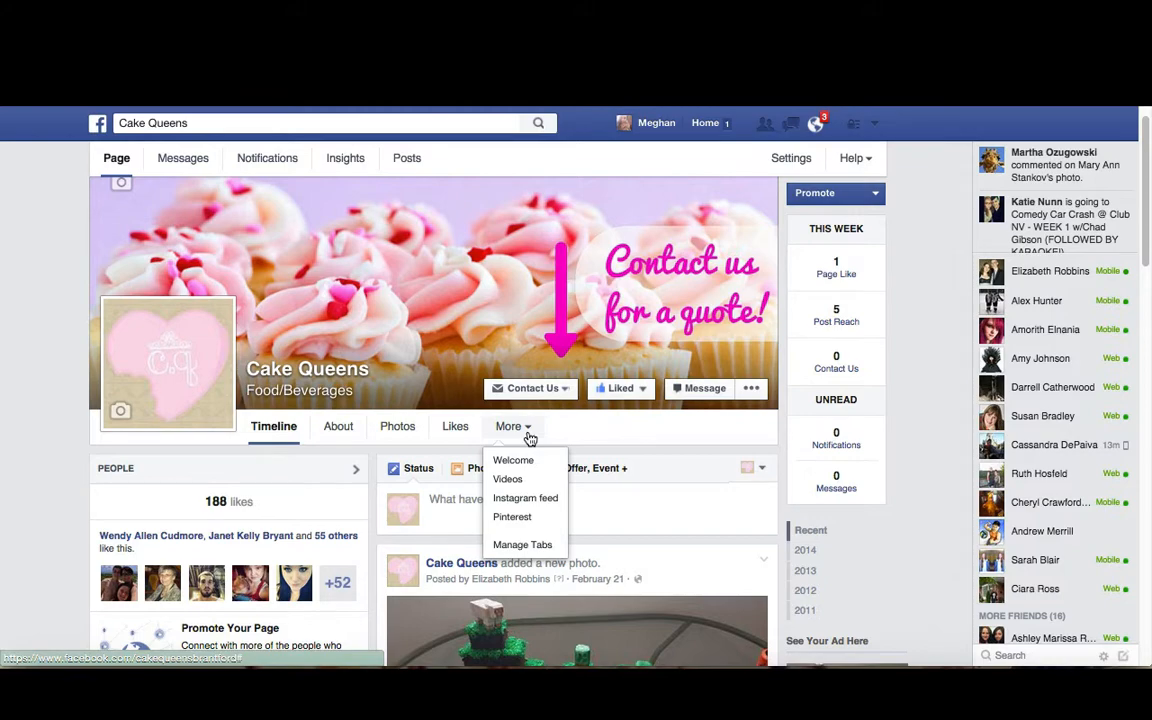
click(524, 544)
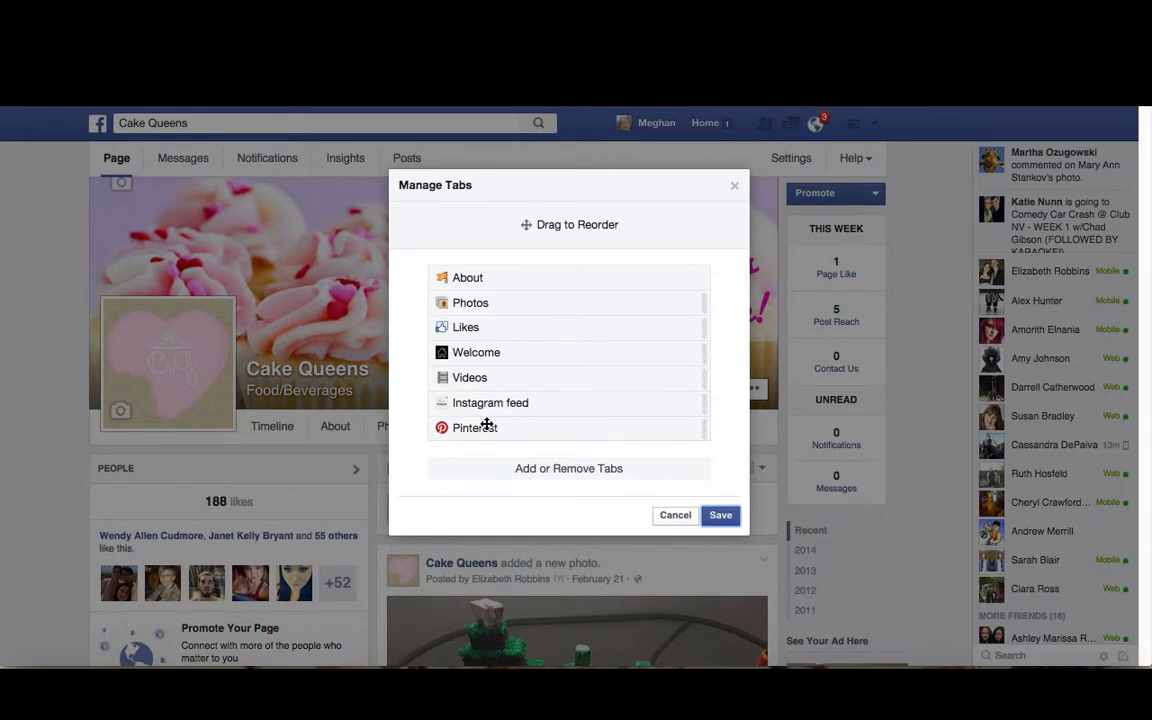
drag(466, 429, 447, 357)
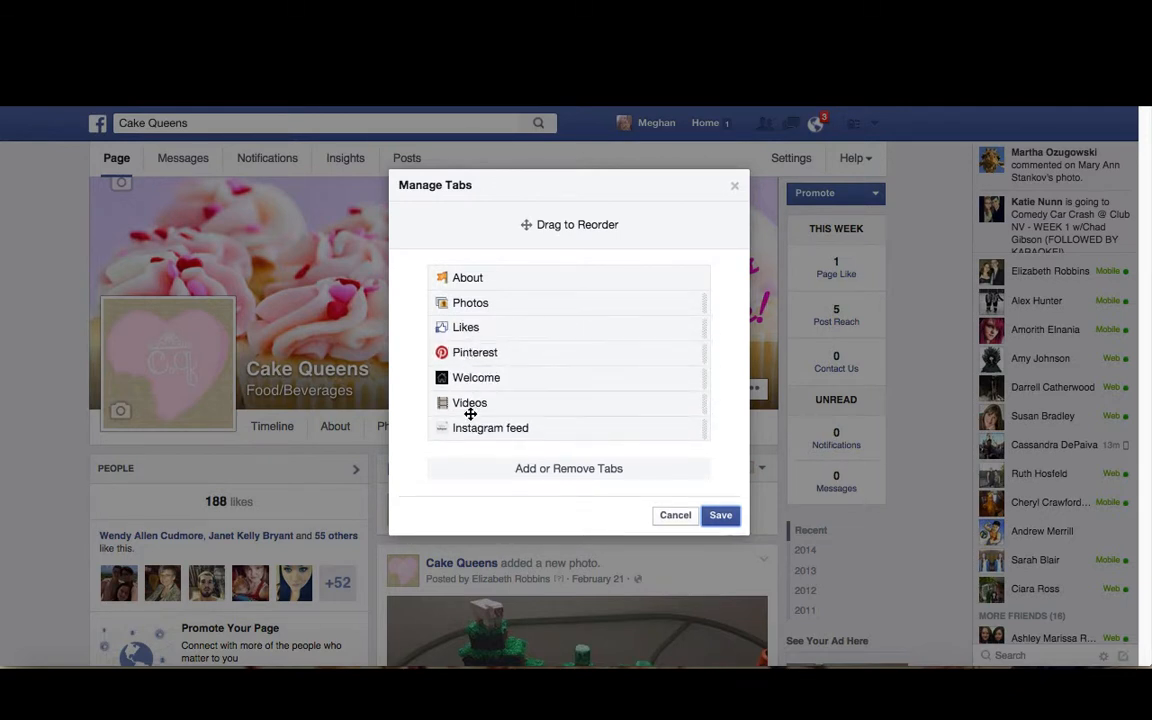
drag(468, 429, 475, 329)
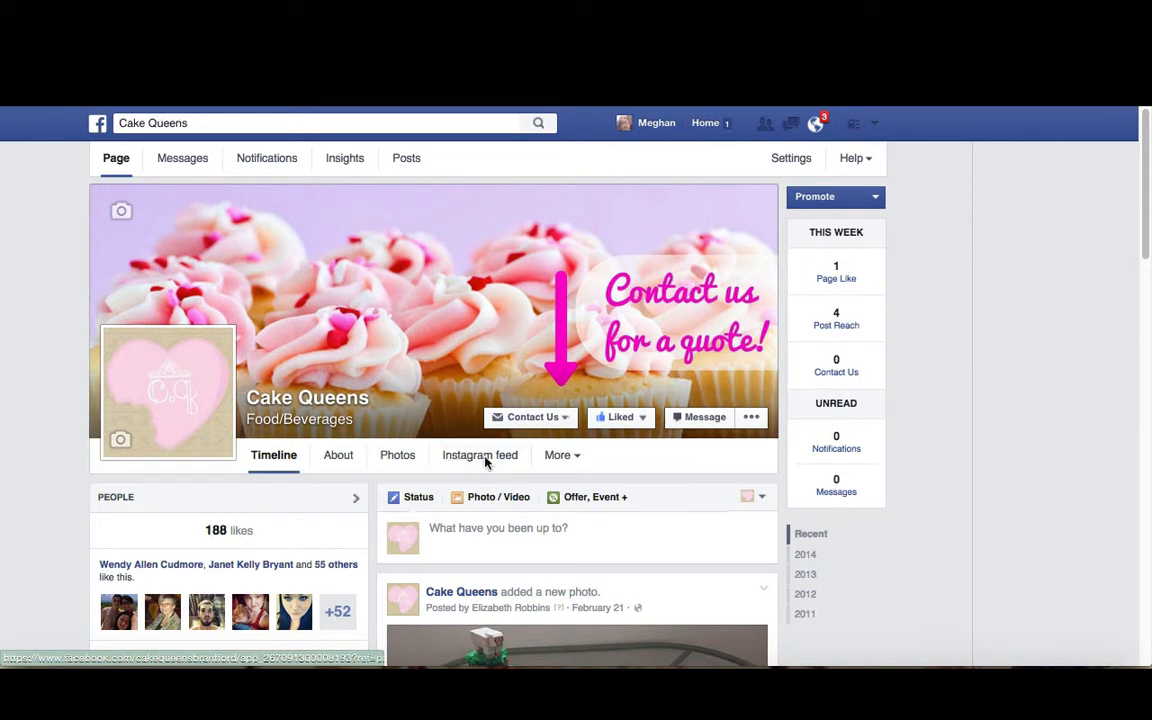
Check the tab order in the More menu and review the timeline's Apps section
click(562, 459)
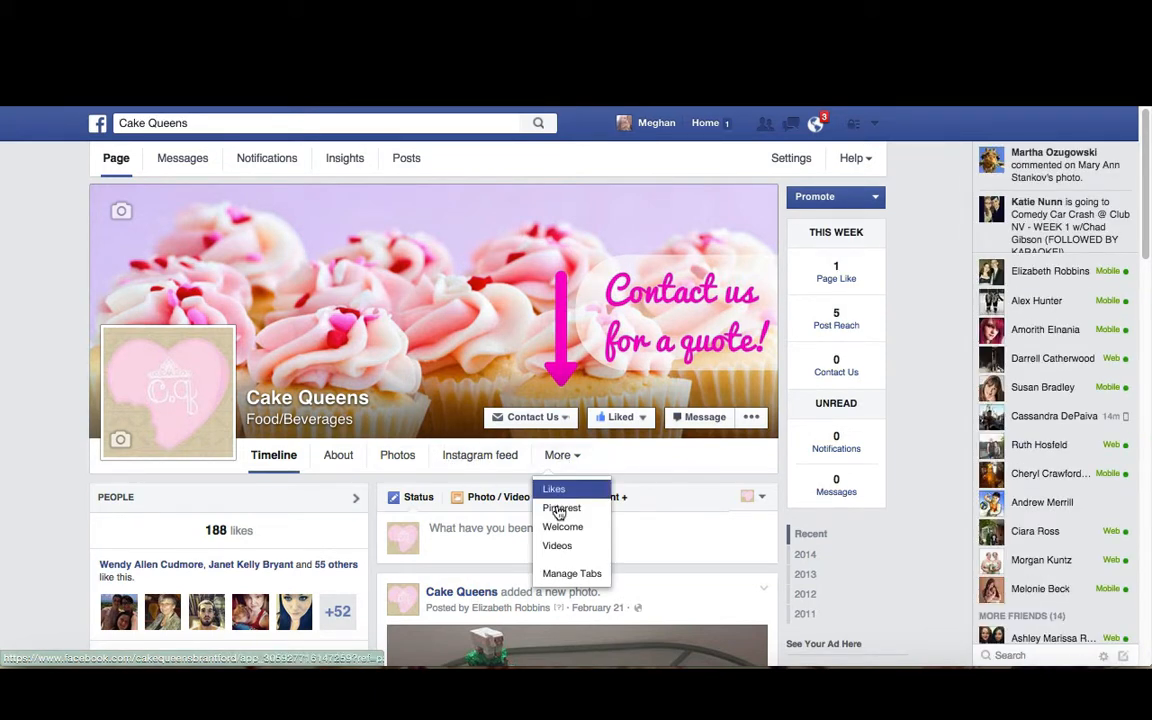
click(469, 482)
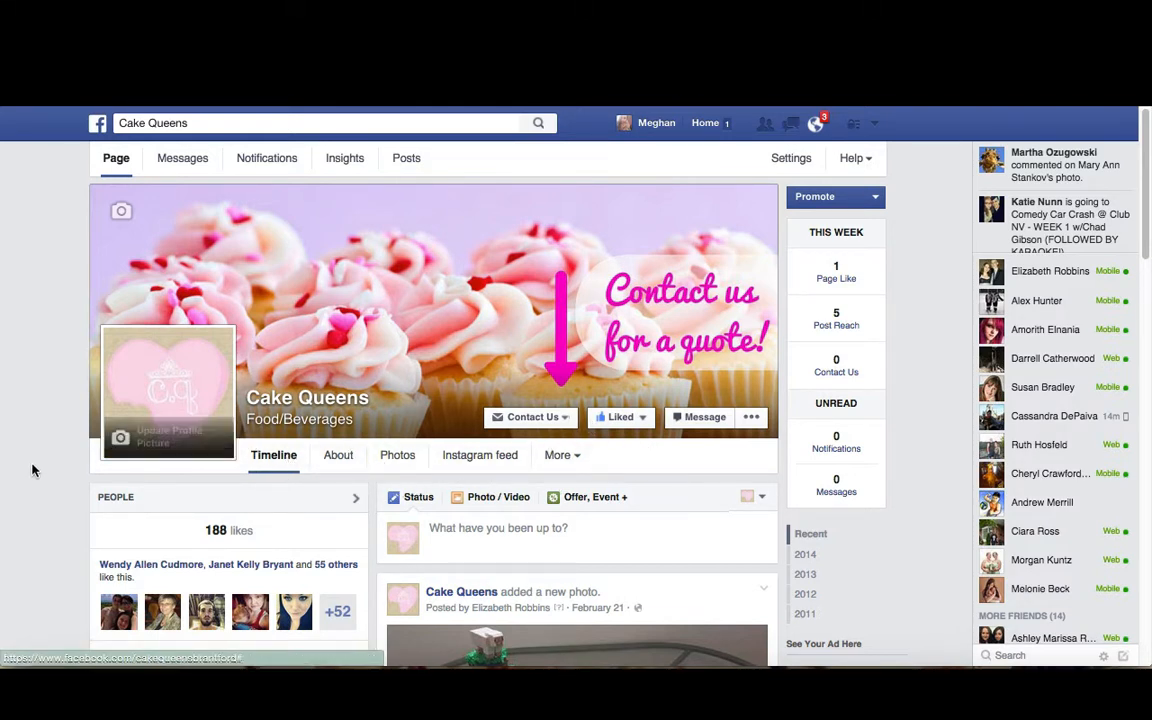
scroll(50, 502, down, 2)
scroll(50, 502, down, 5)
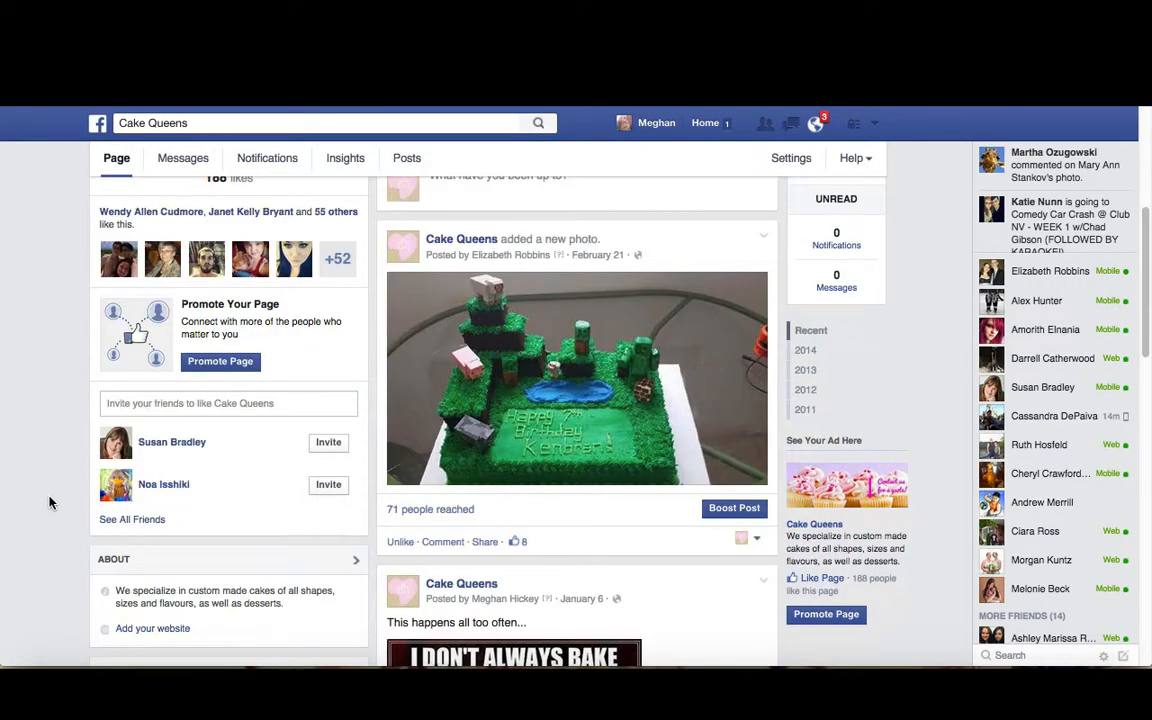
scroll(50, 502, down, 5)
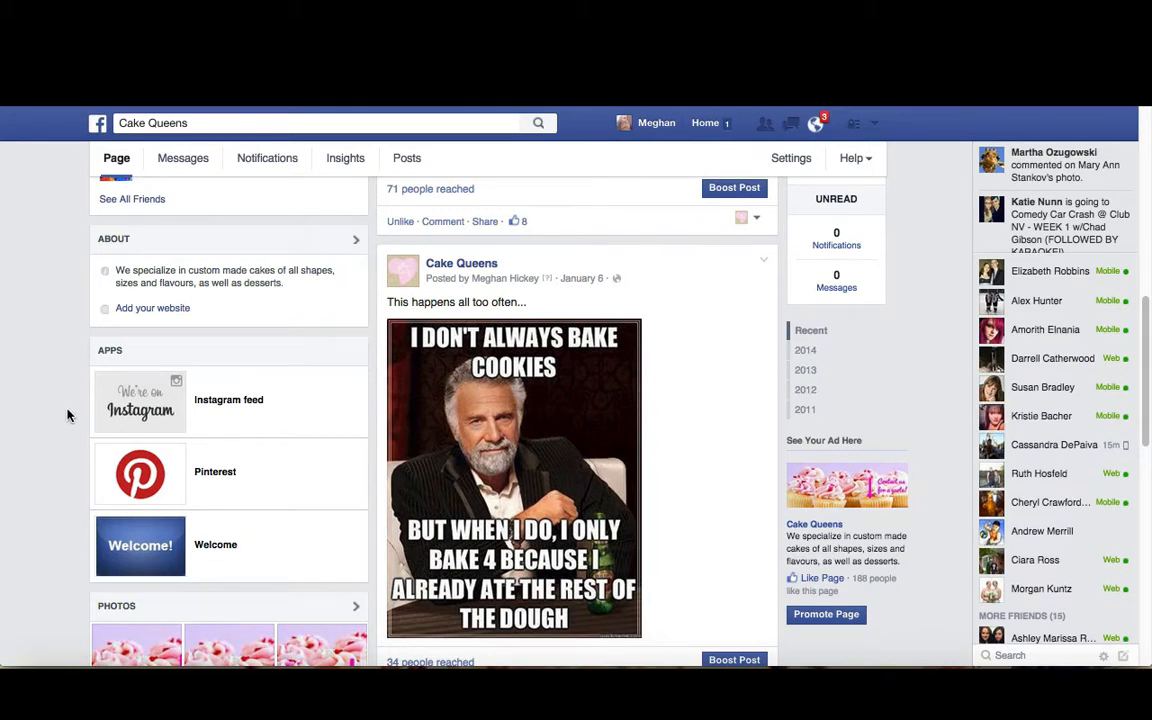
scroll(67, 415, up, 1)
scroll(66, 415, up, 3)
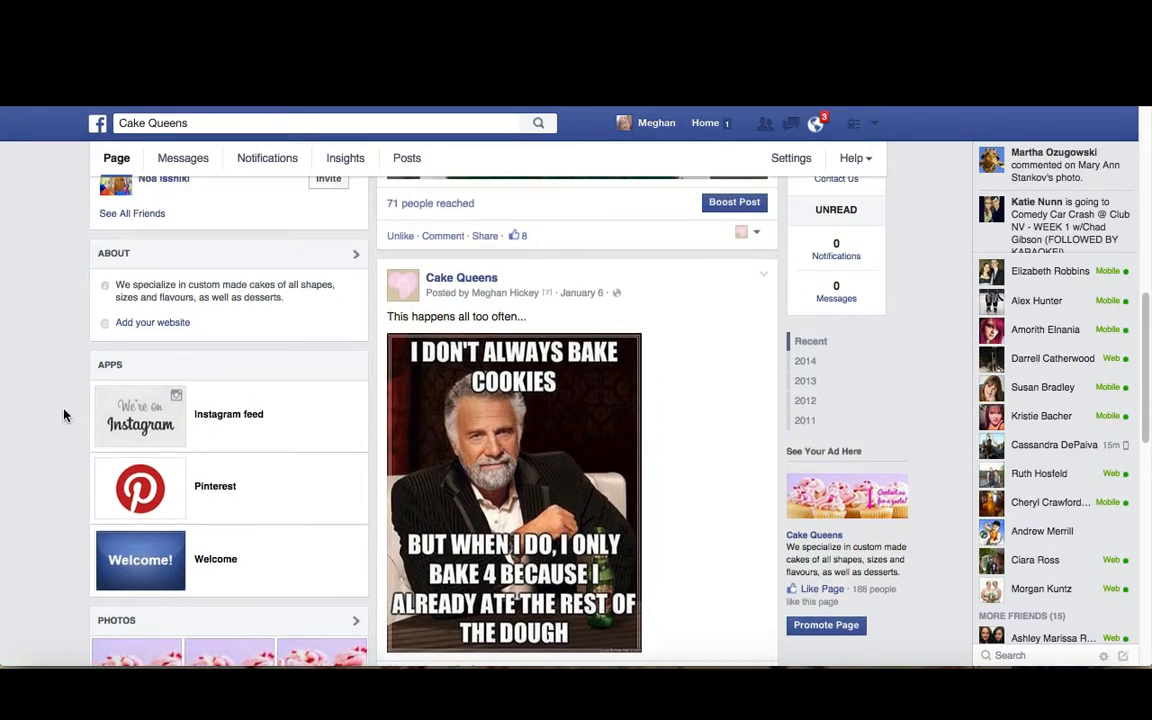
scroll(49, 458, down, 3)
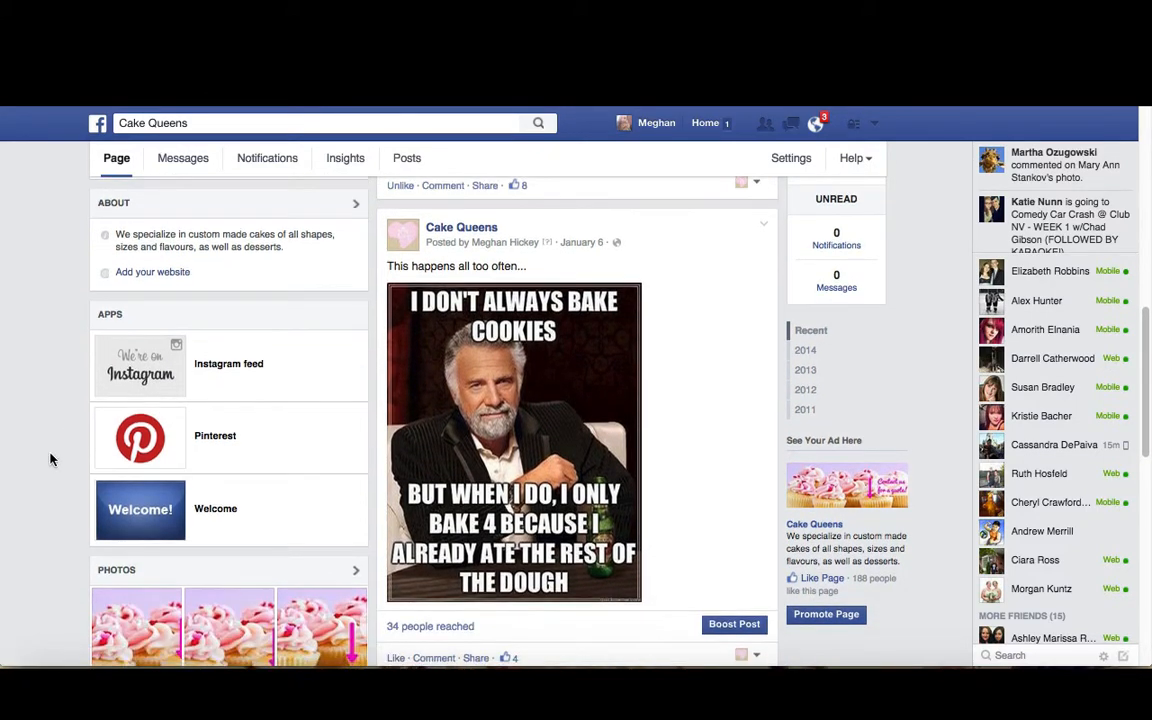
Reorder the timeline sections, moving Apps and Photos, and save the change
click(355, 321)
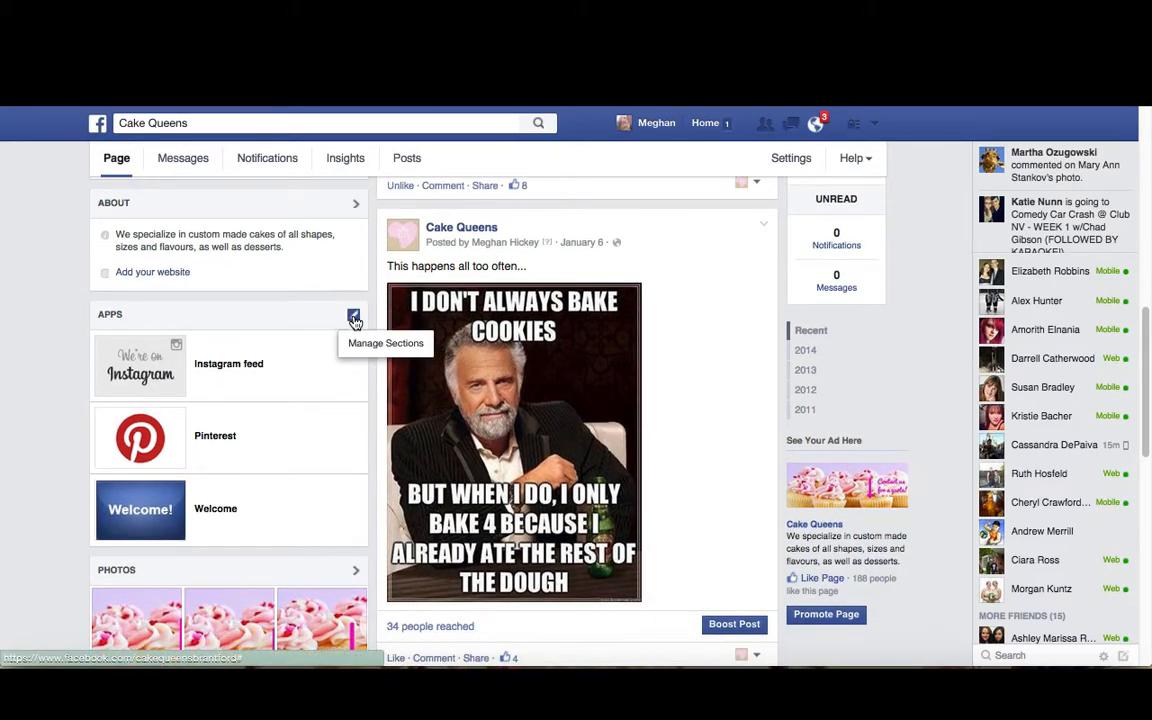
click(362, 344)
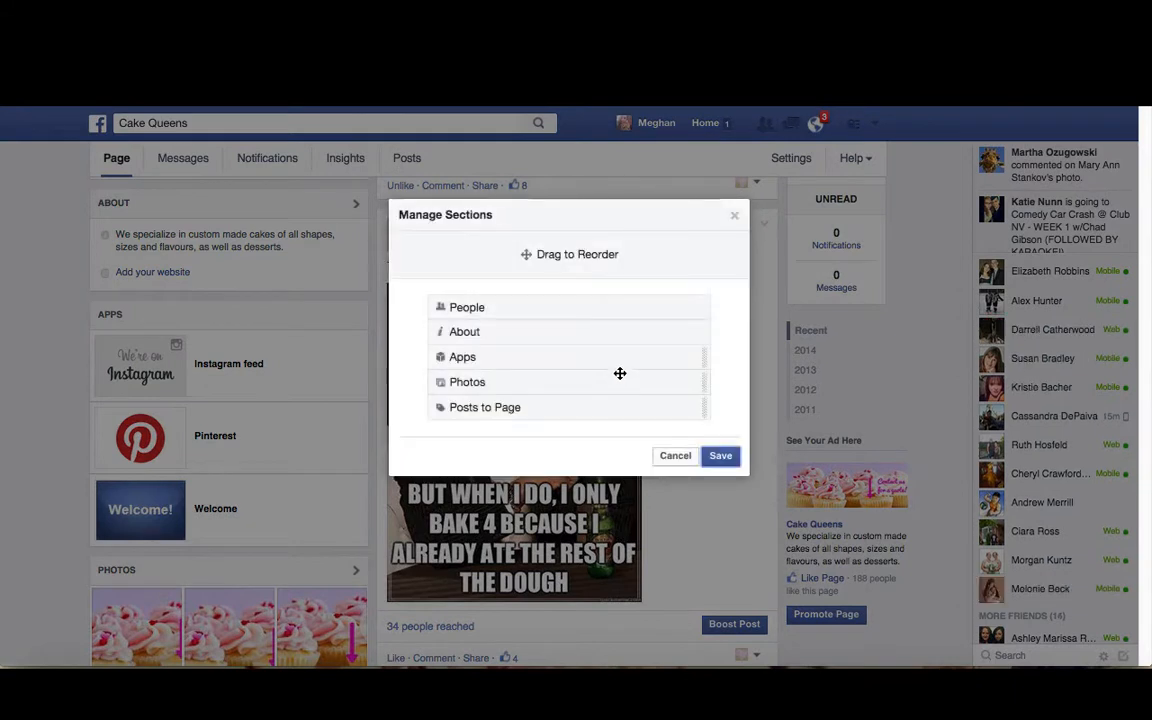
mouse_move(468, 365)
mouse_down()
mouse_move(478, 311)
mouse_move(424, 342)
mouse_move(494, 378)
mouse_move(474, 333)
mouse_move(470, 383)
mouse_move(456, 354)
mouse_up()
mouse_move(472, 385)
mouse_down()
mouse_move(494, 373)
mouse_move(481, 345)
mouse_move(481, 409)
mouse_move(499, 381)
mouse_move(486, 368)
mouse_move(485, 389)
mouse_move(468, 345)
mouse_move(489, 378)
mouse_up()
click(727, 460)
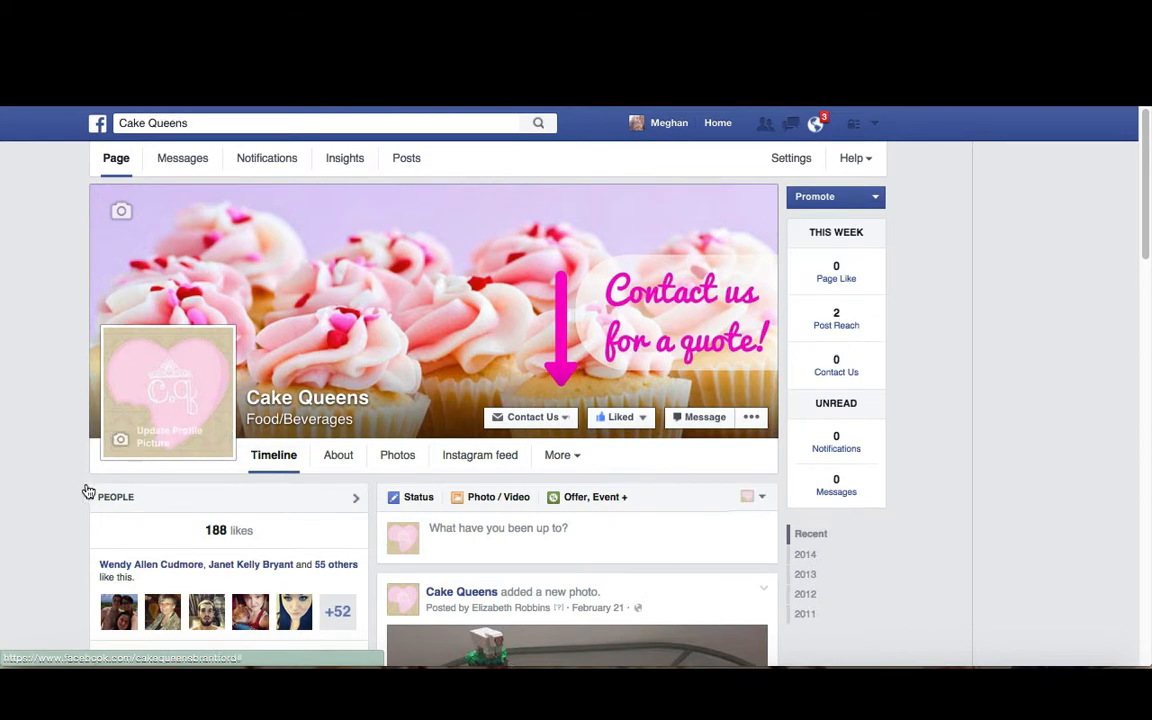
Review the Apps section on the timeline again
scroll(86, 489, down, 3)
scroll(86, 489, down, 10)
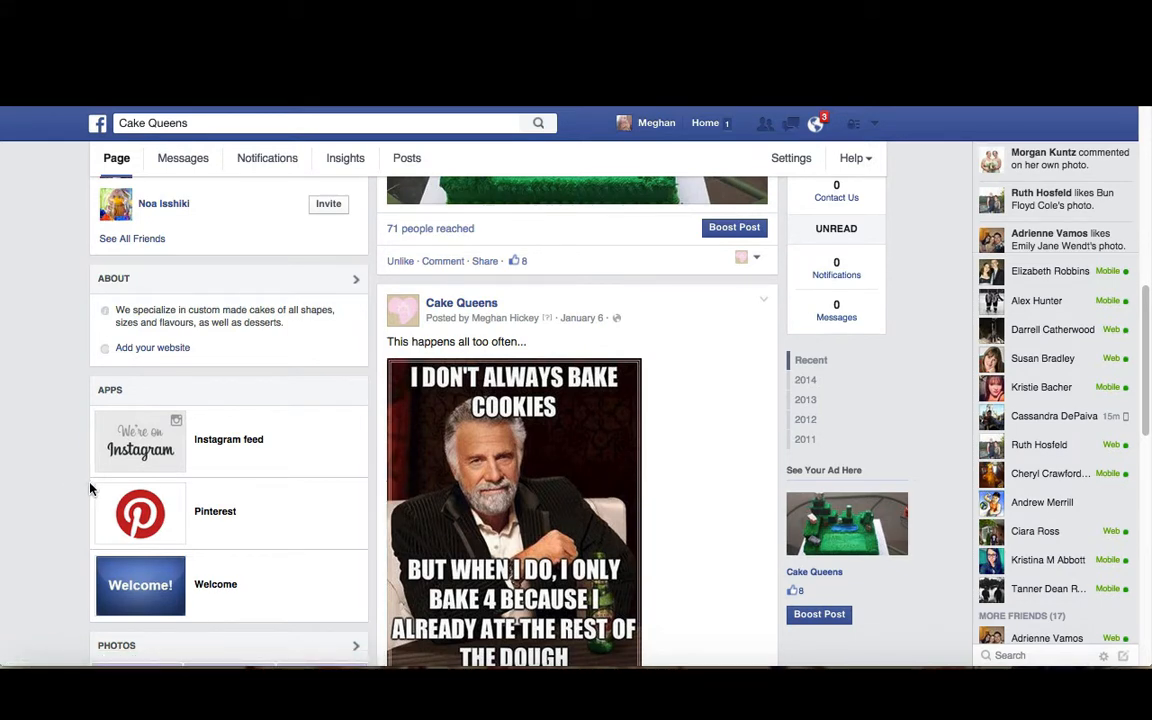
scroll(82, 485, up, 10)
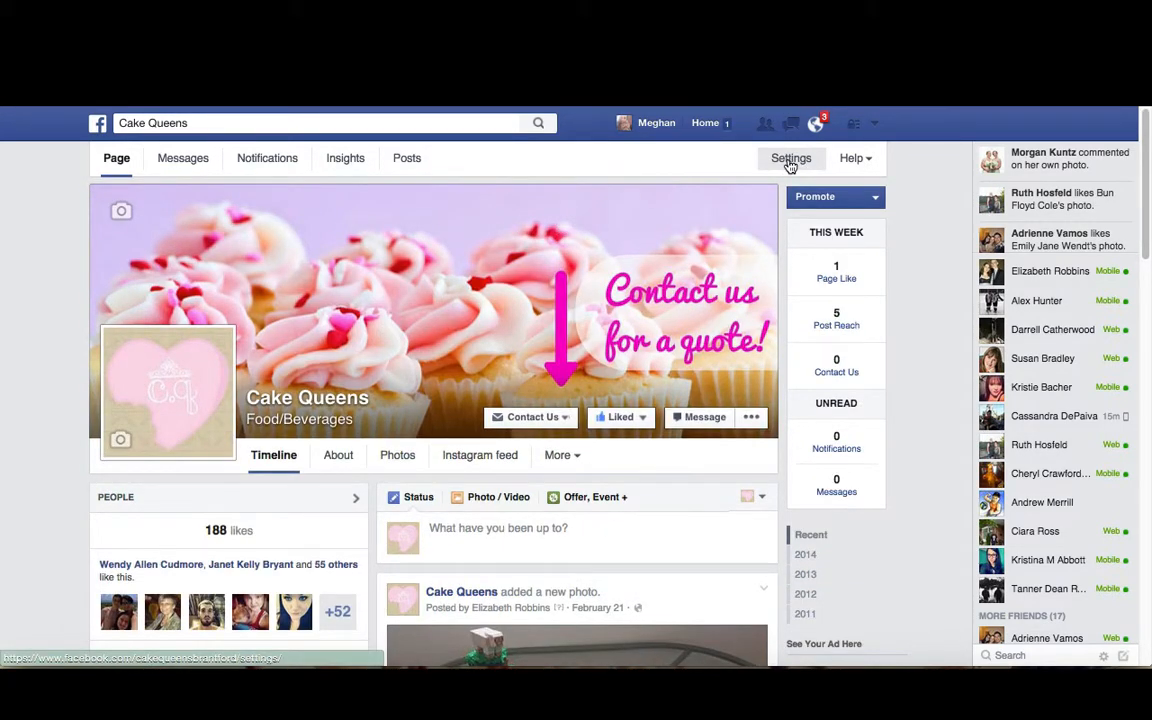
Open the Instagram feed tab's app settings and start uploading a custom tab image
click(790, 160)
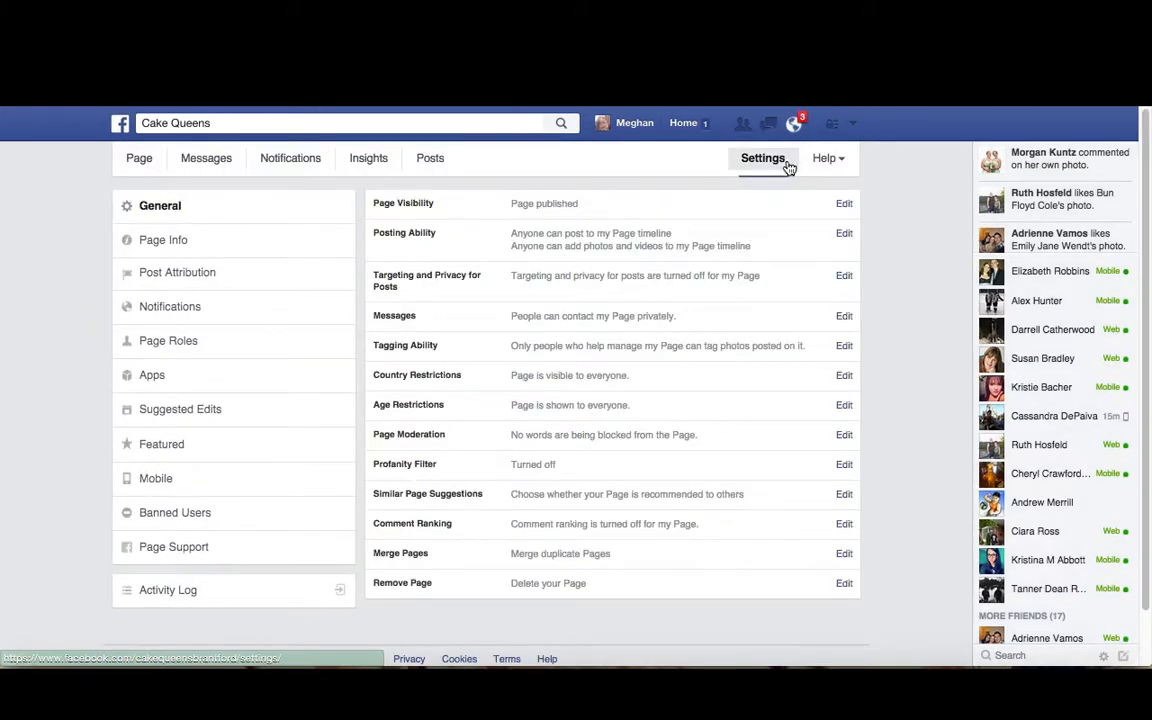
click(166, 377)
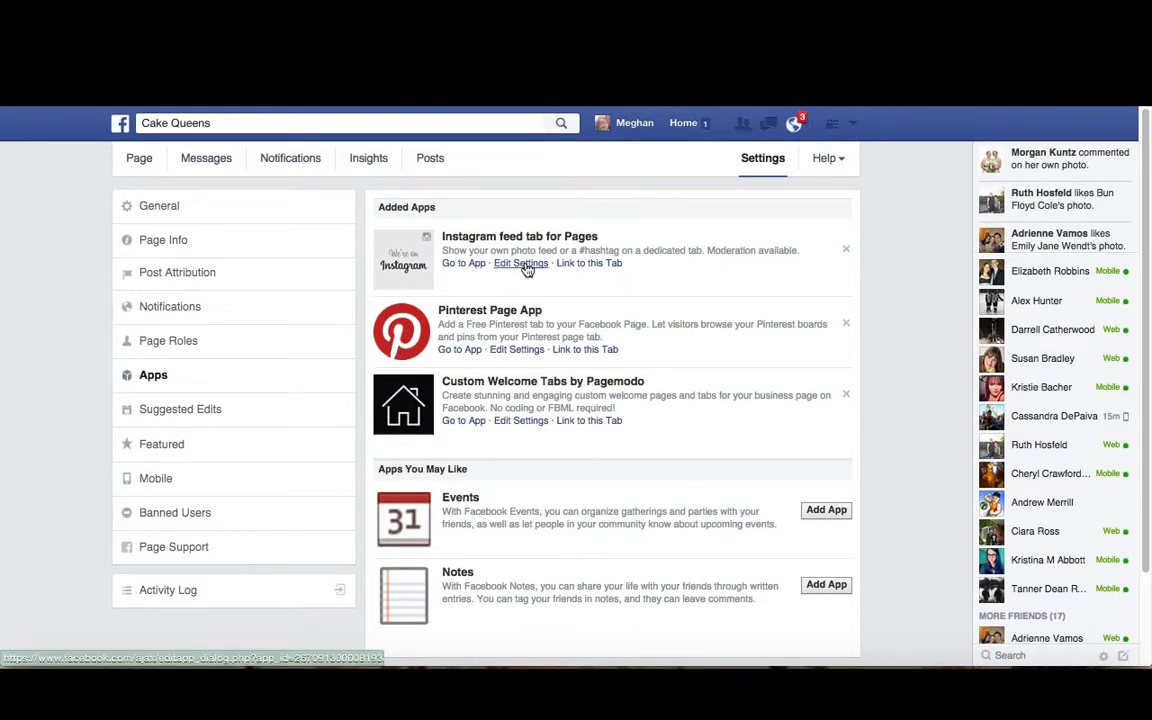
click(521, 264)
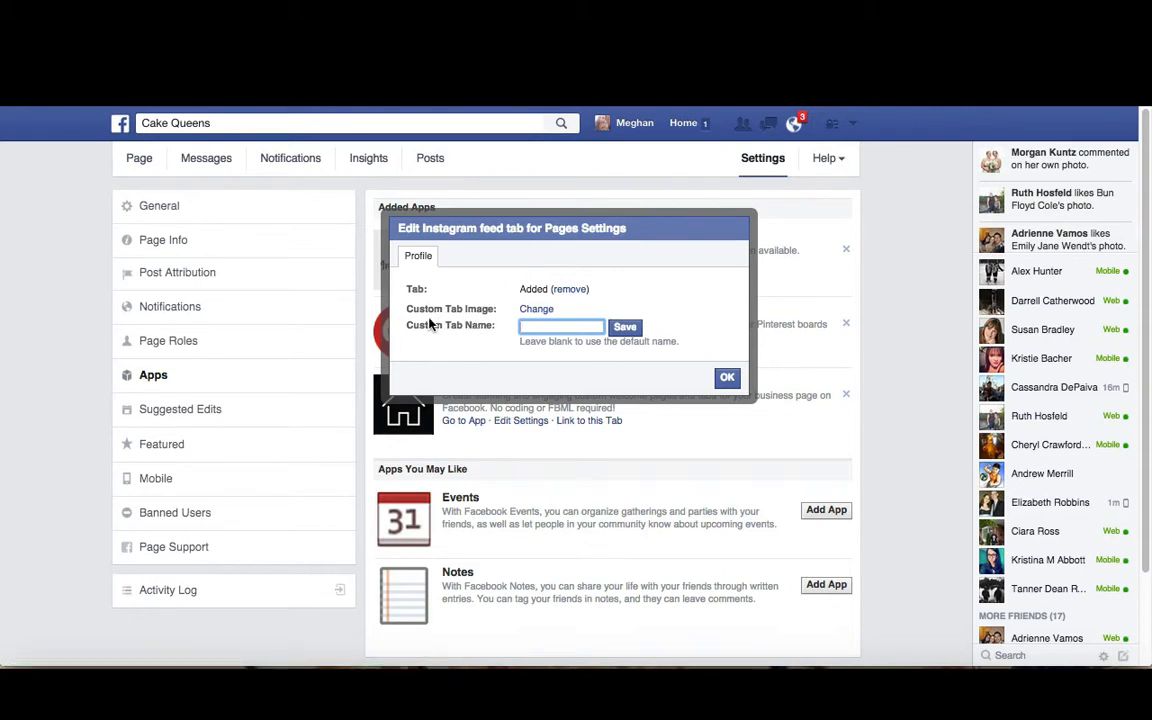
click(531, 311)
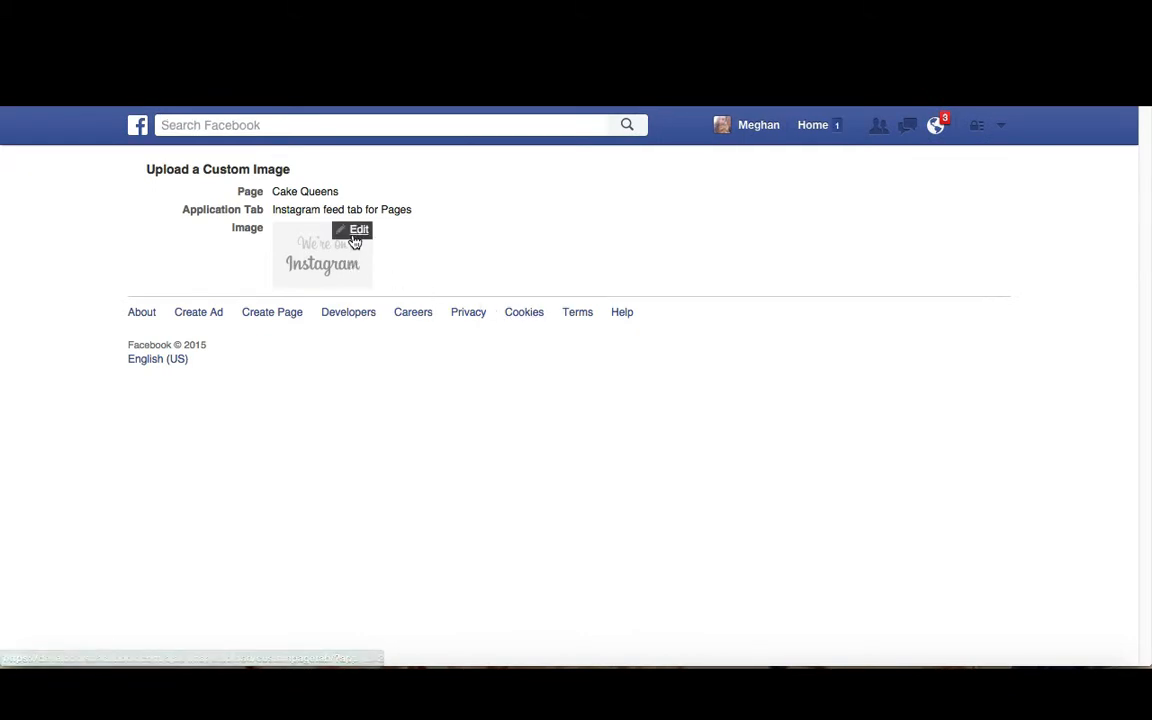
click(355, 236)
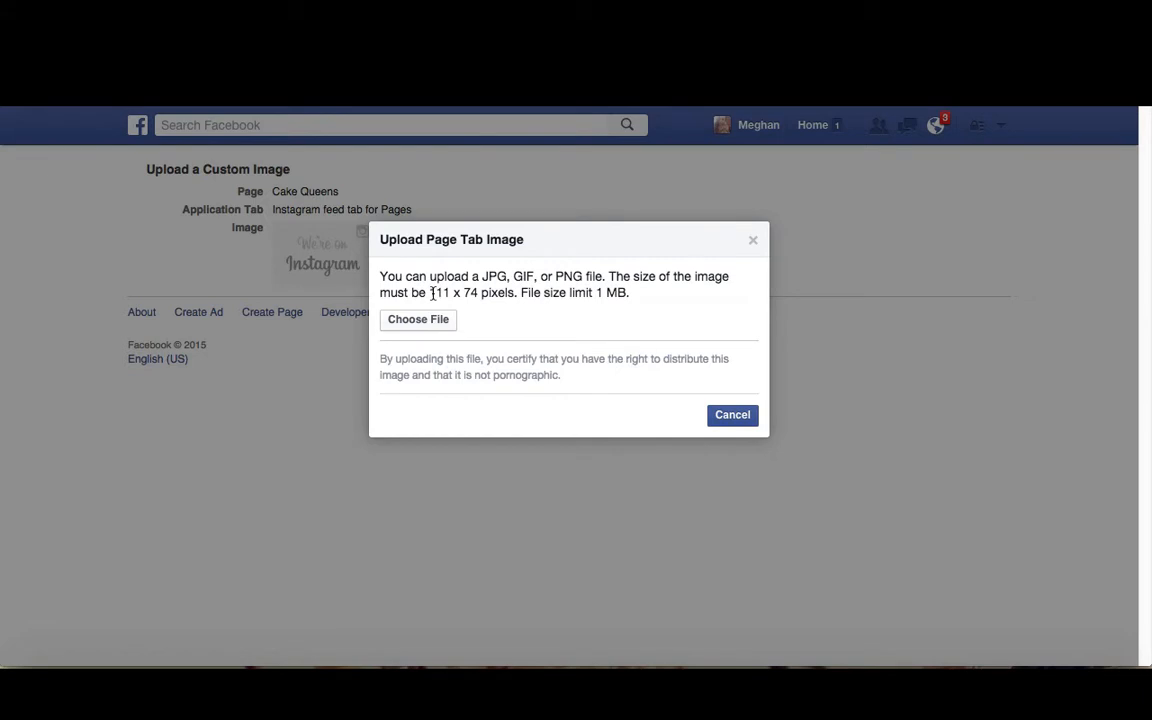
Highlight the required tab image size in the upload dialog
drag(432, 292, 527, 319)
click(487, 319)
drag(431, 291, 446, 290)
click(422, 292)
drag(431, 292, 445, 292)
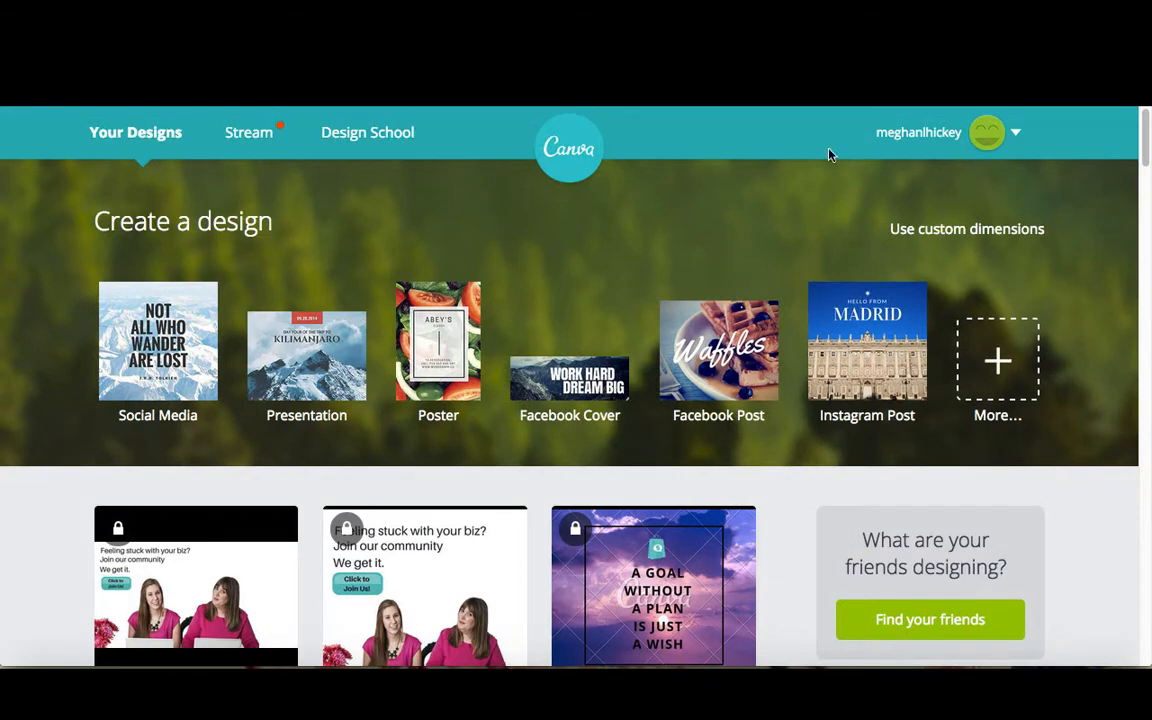
Switch to Canva and create a custom-dimension design of 111 x 74 px
click(990, 238)
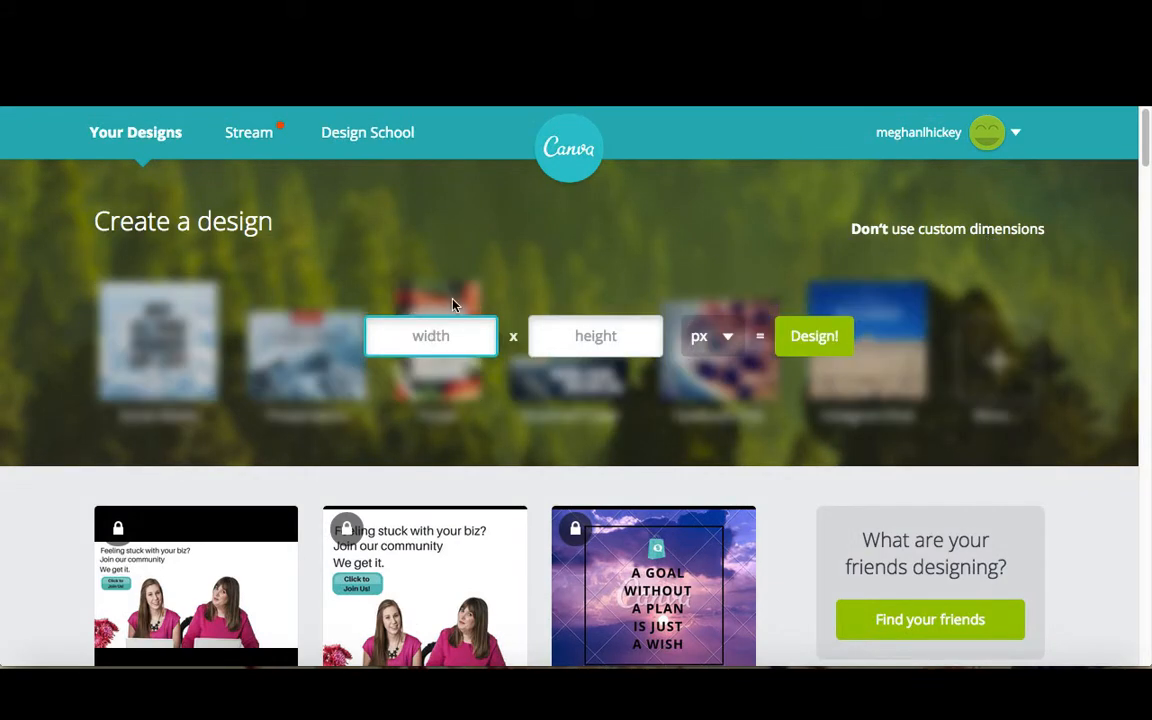
text(111)
click(578, 336)
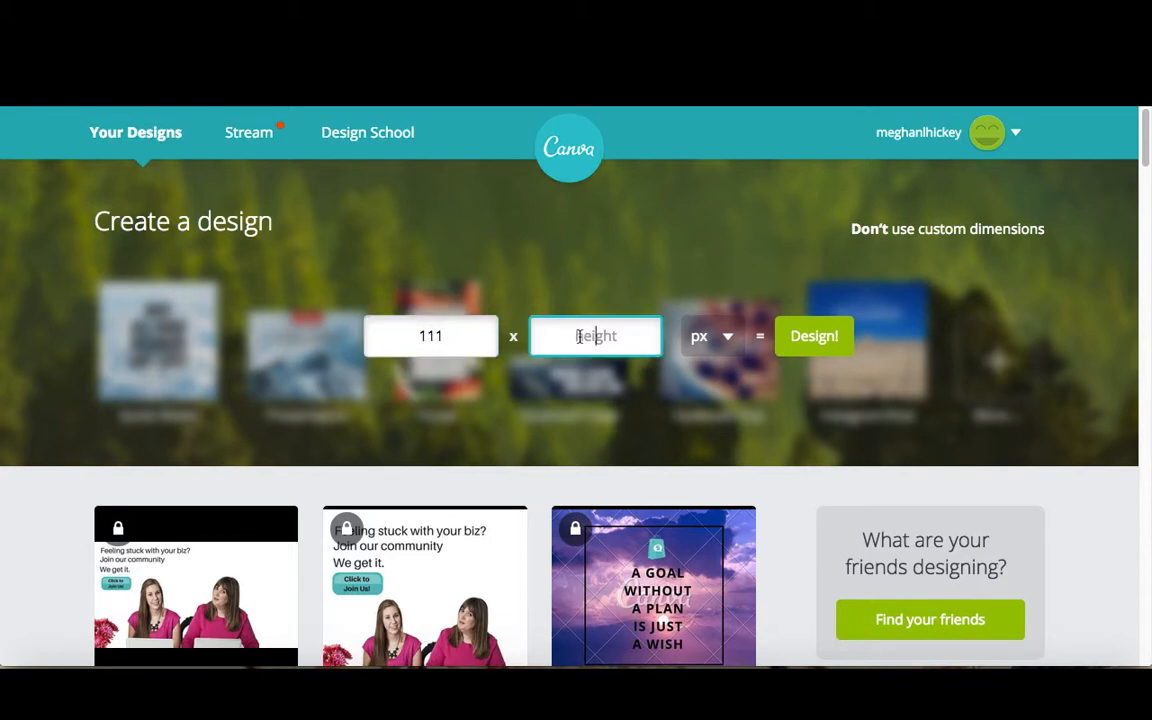
text(74)
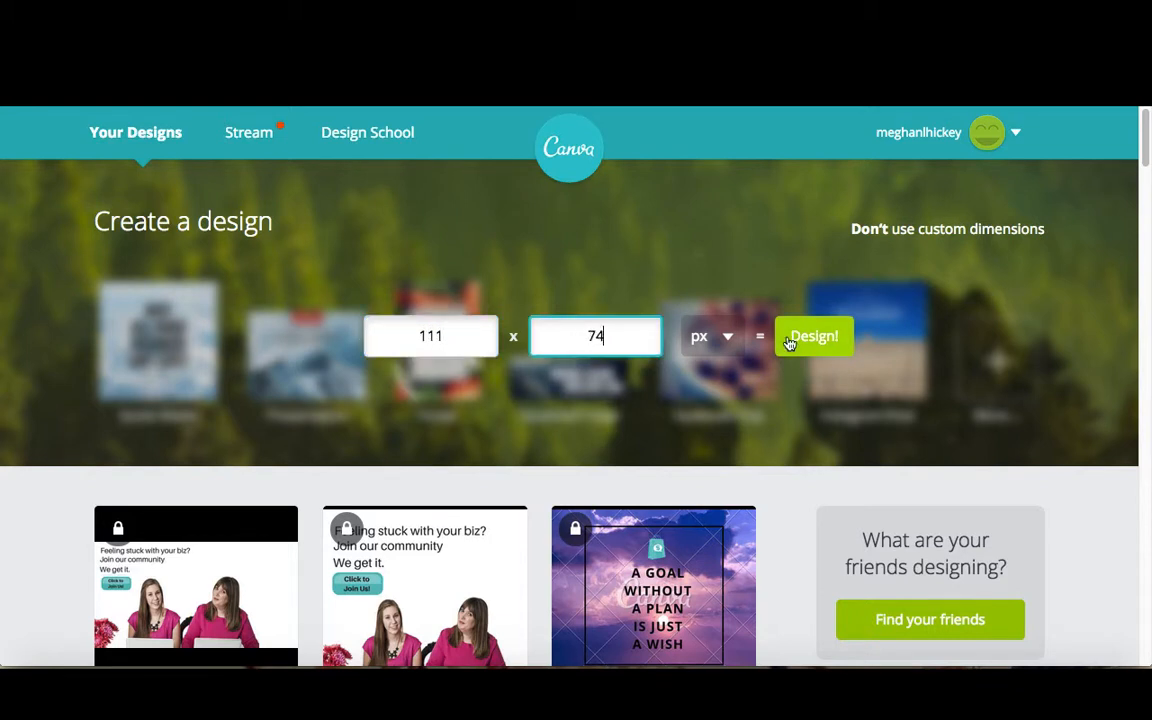
click(790, 340)
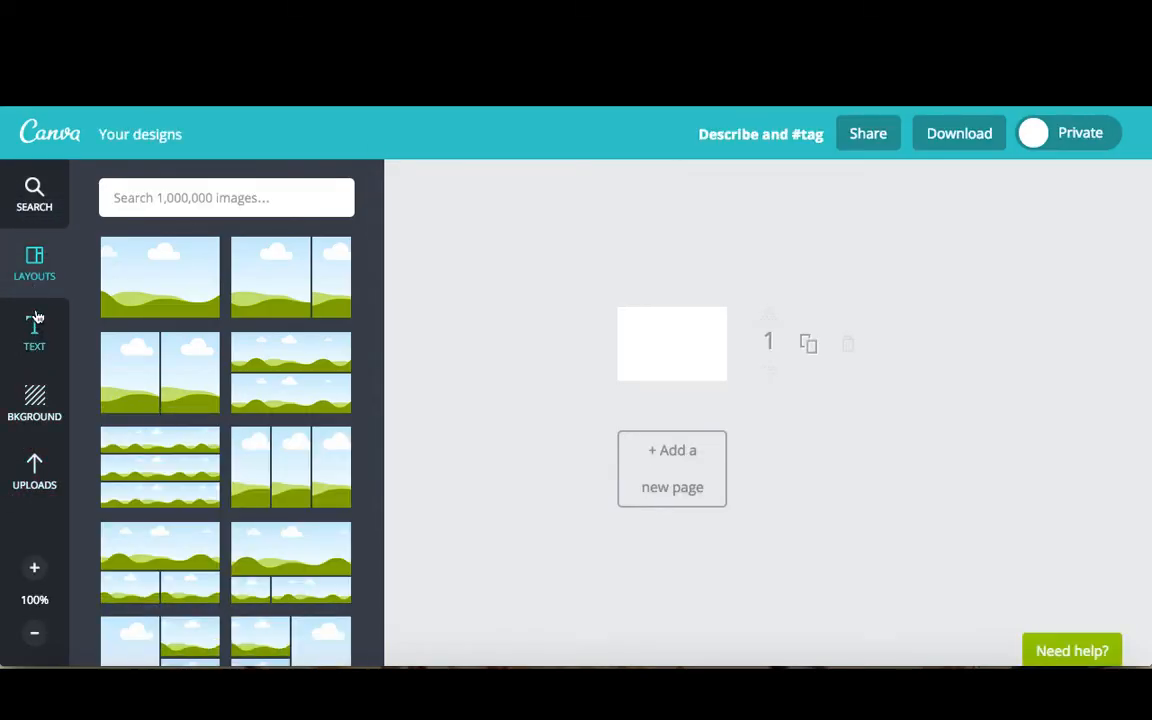
Add a square shape to the design and stretch it to fill the whole canvas as a background
click(34, 192)
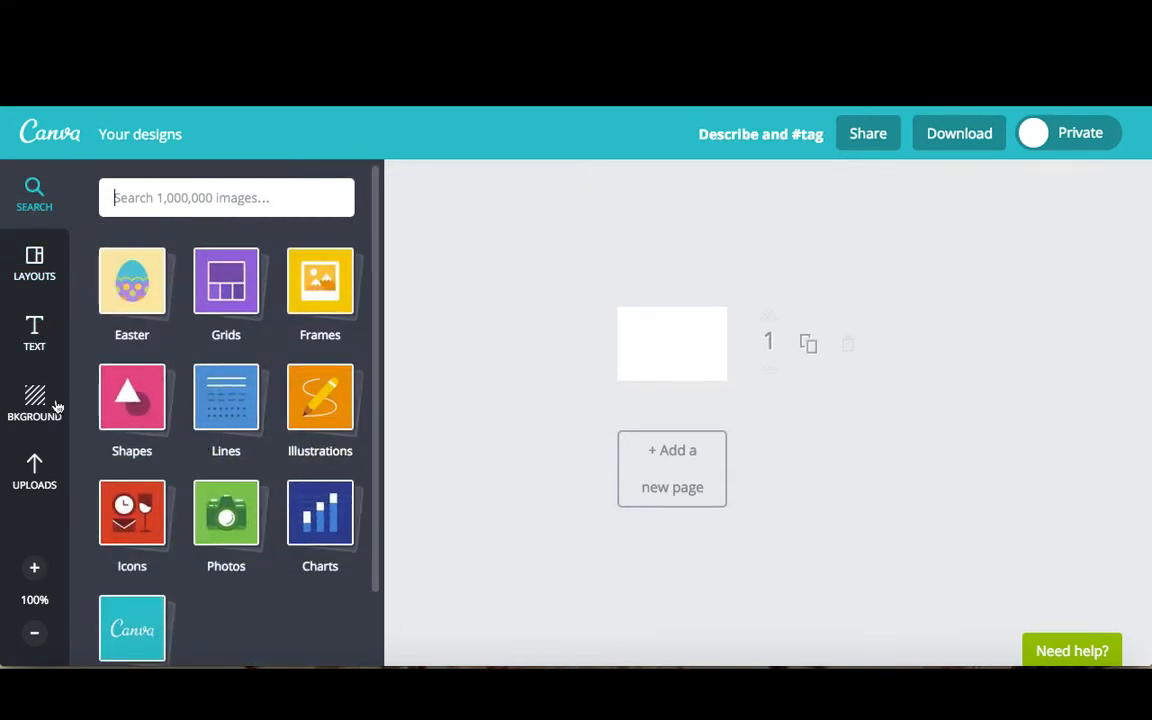
click(133, 414)
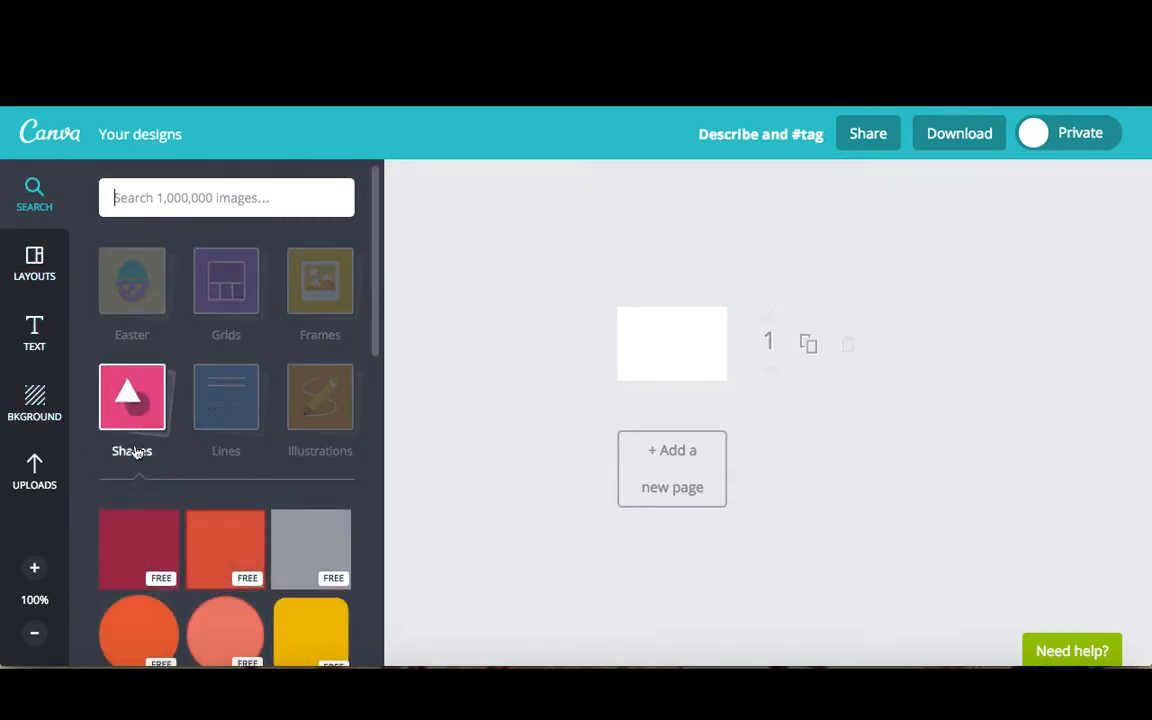
click(138, 547)
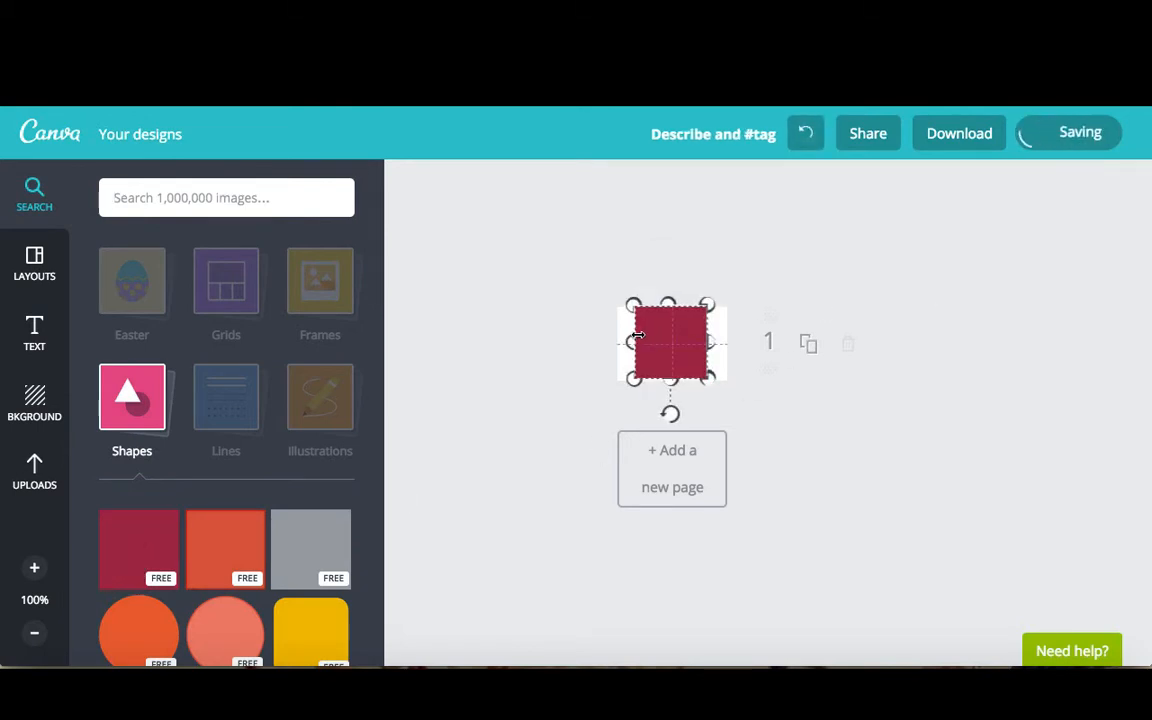
drag(632, 337, 613, 335)
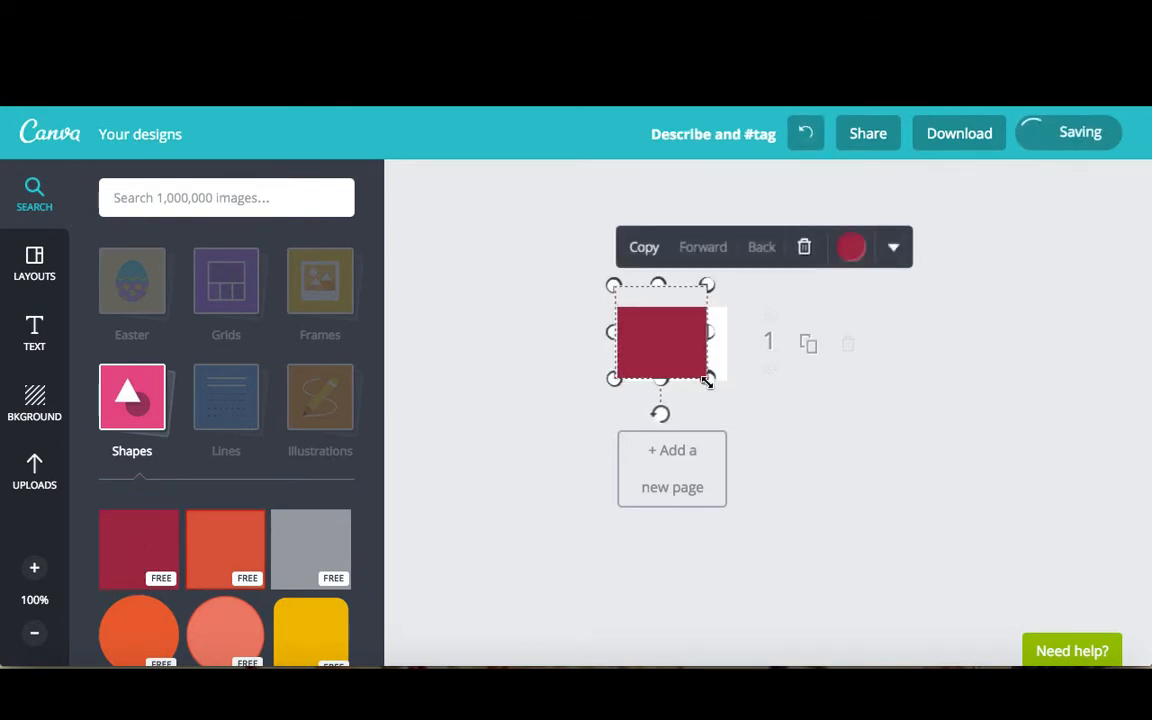
drag(708, 380, 745, 396)
Recolor the background shape a light pink using the color wheel
click(851, 247)
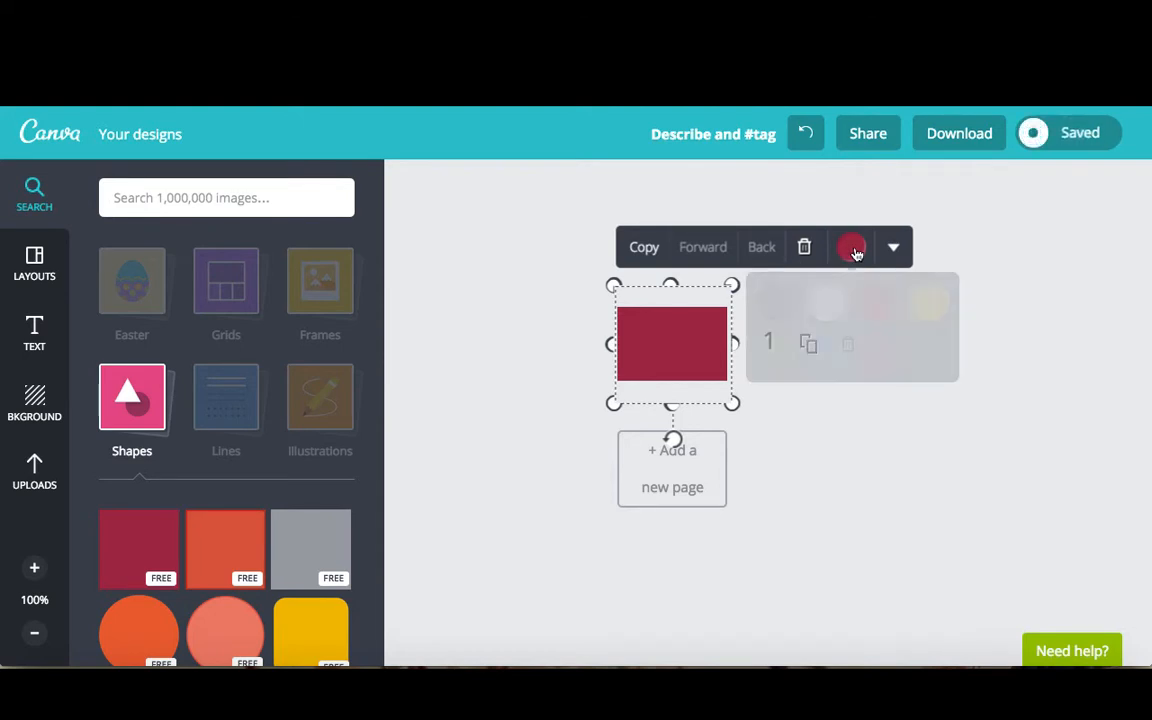
click(932, 354)
drag(1050, 435, 1062, 413)
drag(1018, 576, 908, 594)
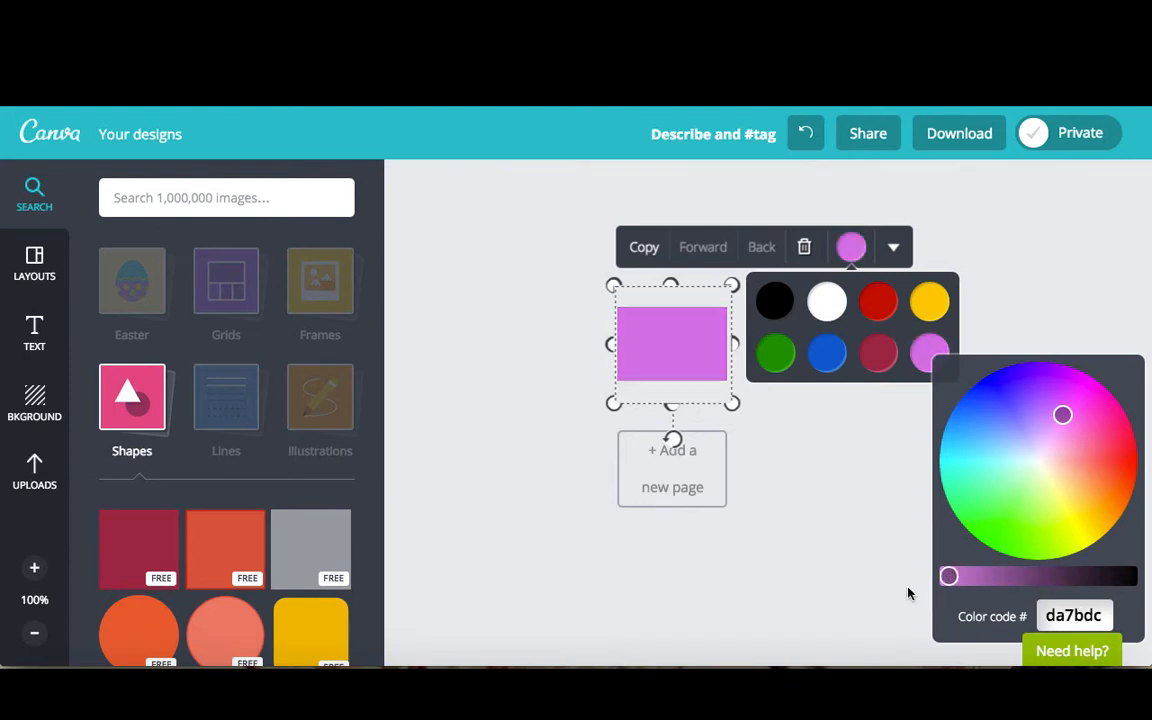
drag(1062, 414, 1054, 448)
click(600, 542)
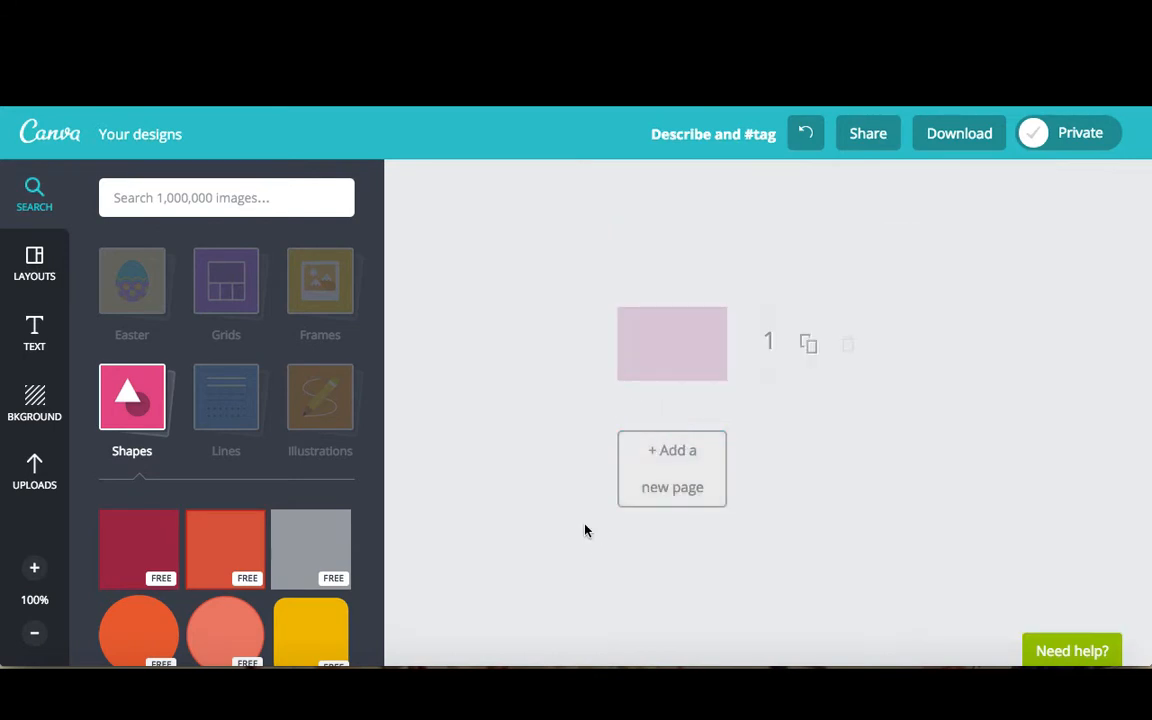
Add a heading text box reading "Cake Queenson Instagram!" over the background
click(50, 345)
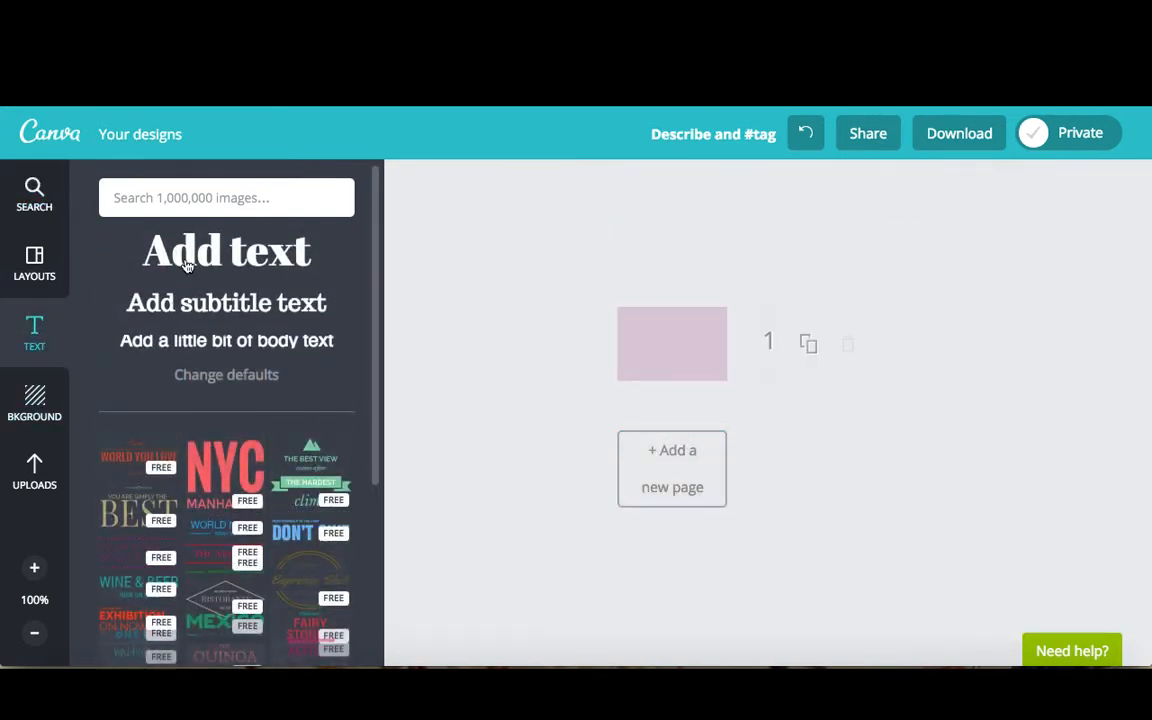
click(226, 250)
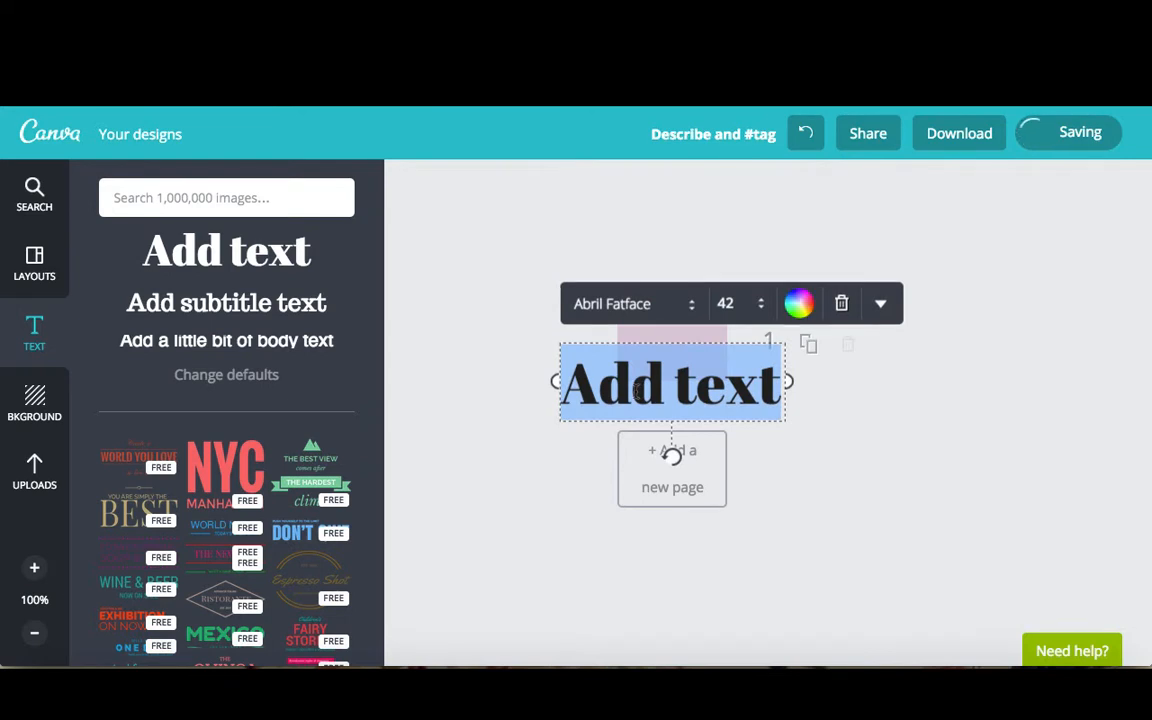
text(Cal)
text(e)
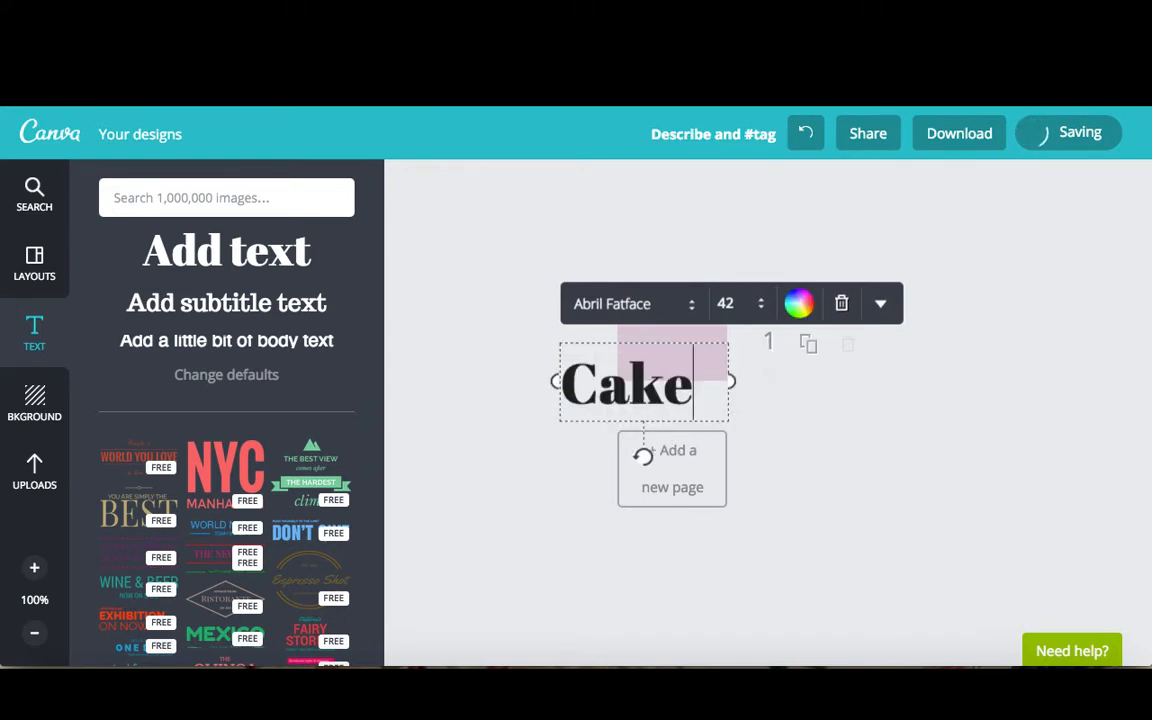
key(Return)
text(Queens)
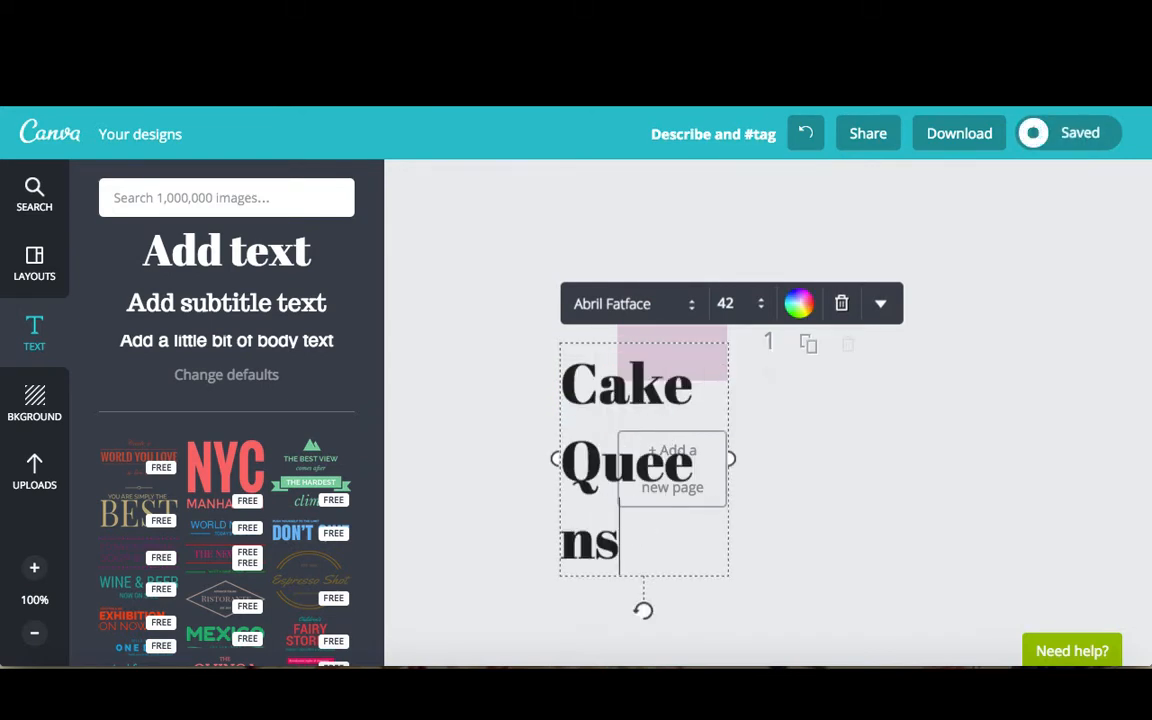
text(on)
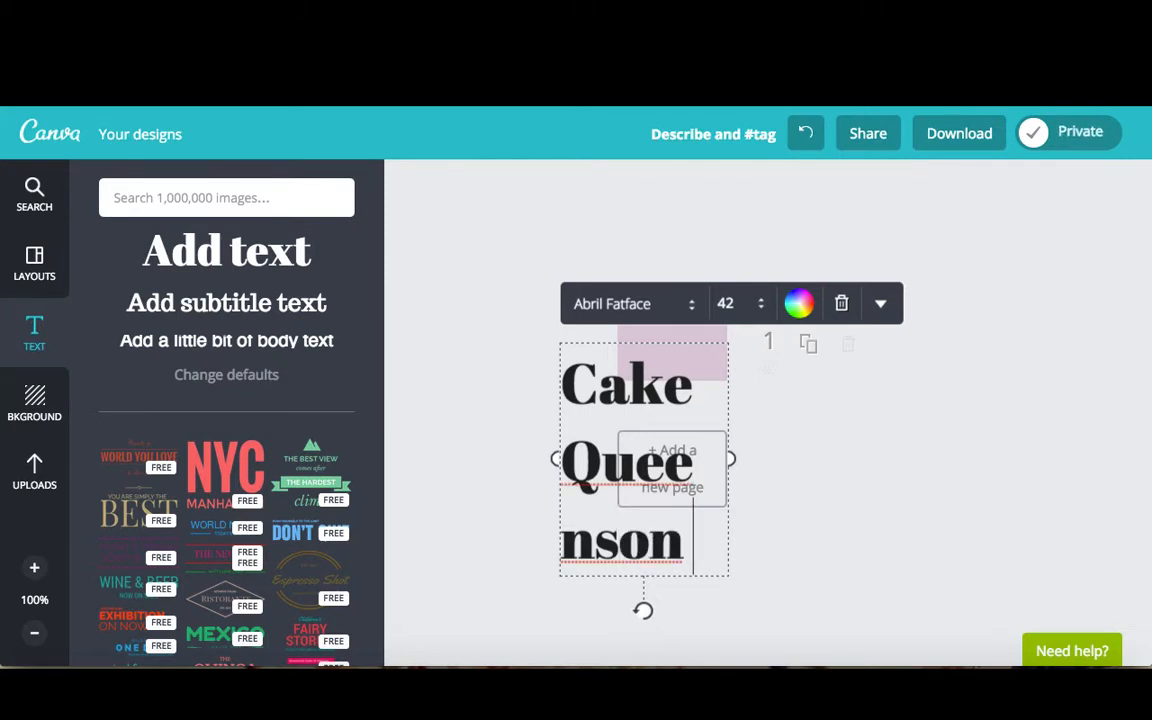
key(Return)
text(Insta)
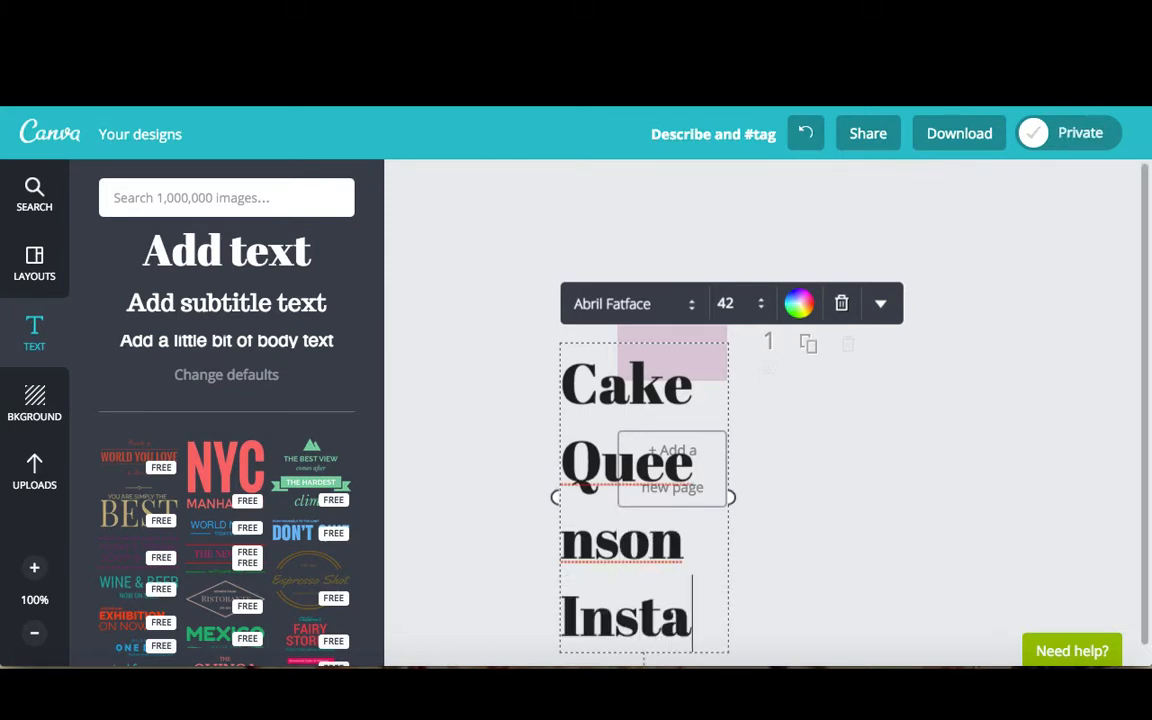
text(gram!)
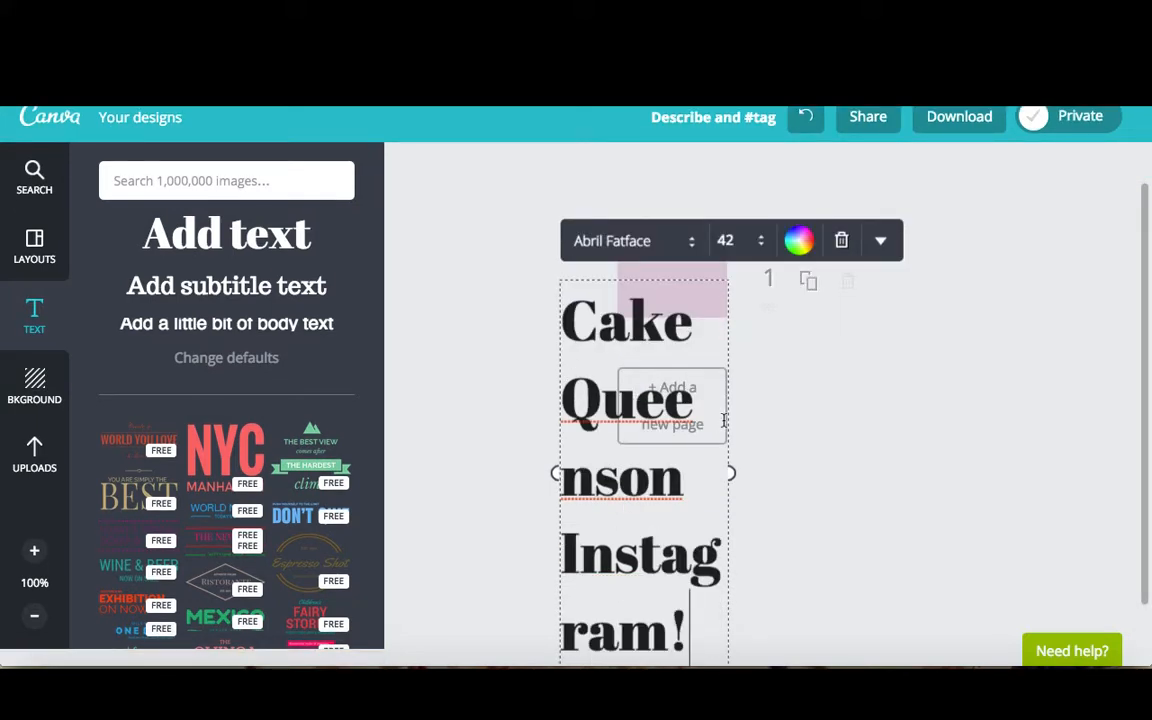
Set the text's font to Aileron Regular at size 12
drag(686, 624, 530, 290)
click(600, 240)
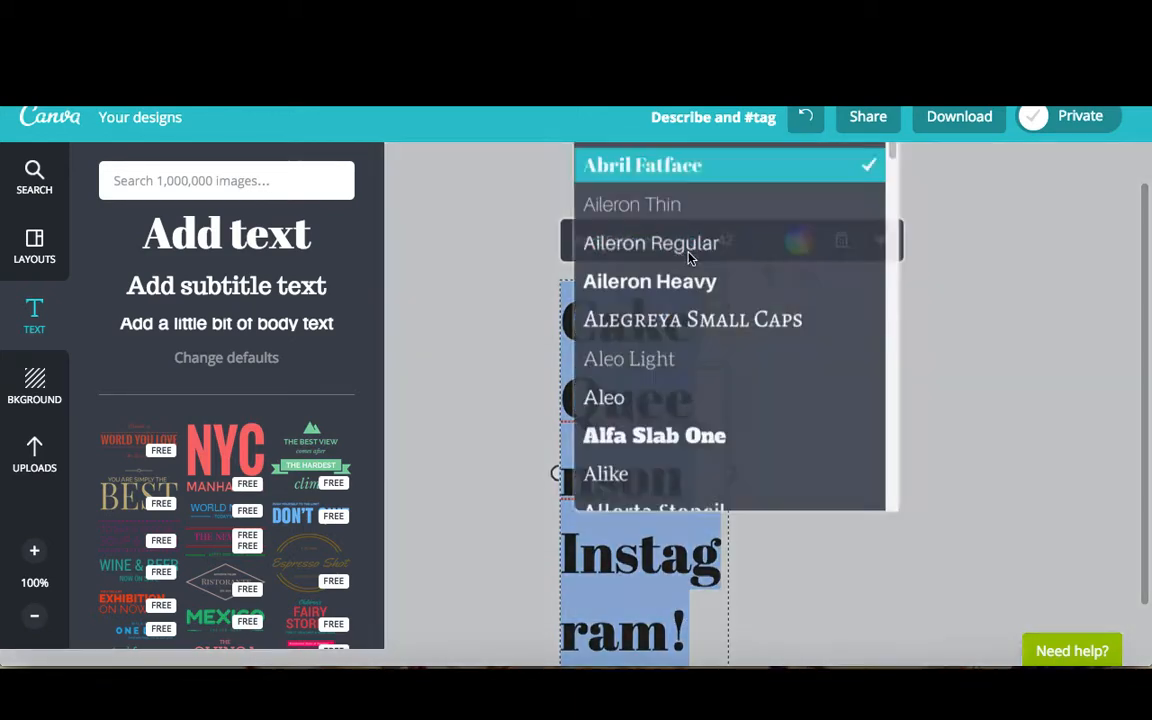
click(704, 248)
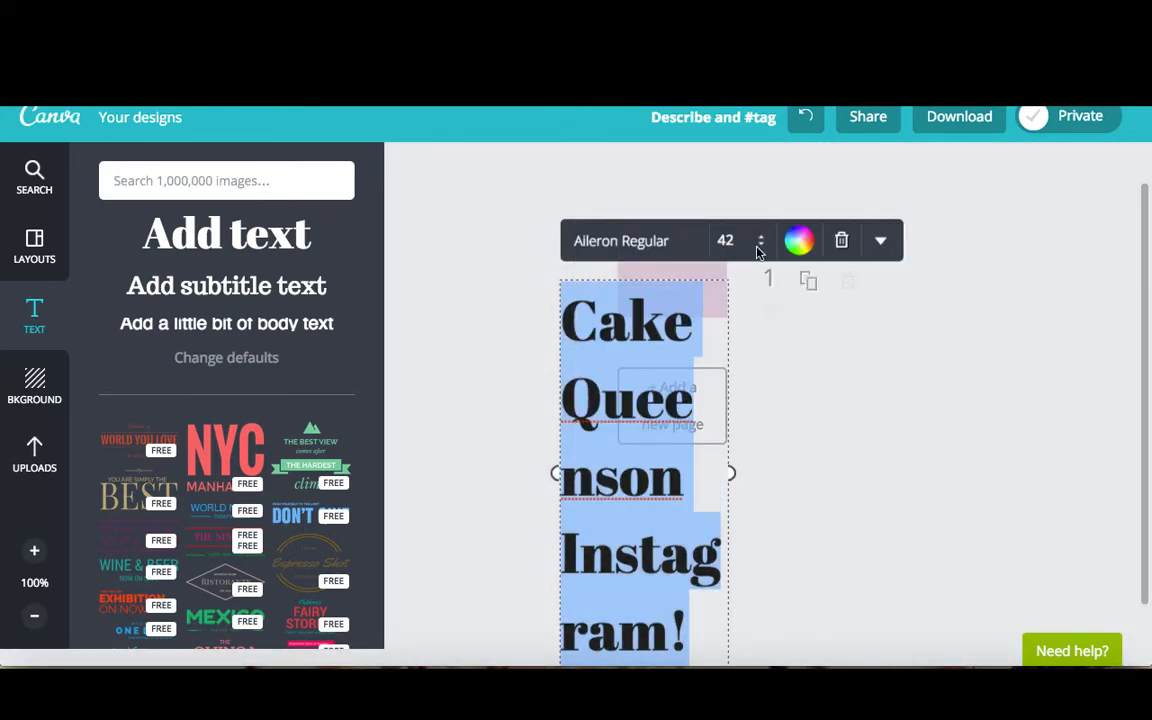
click(757, 243)
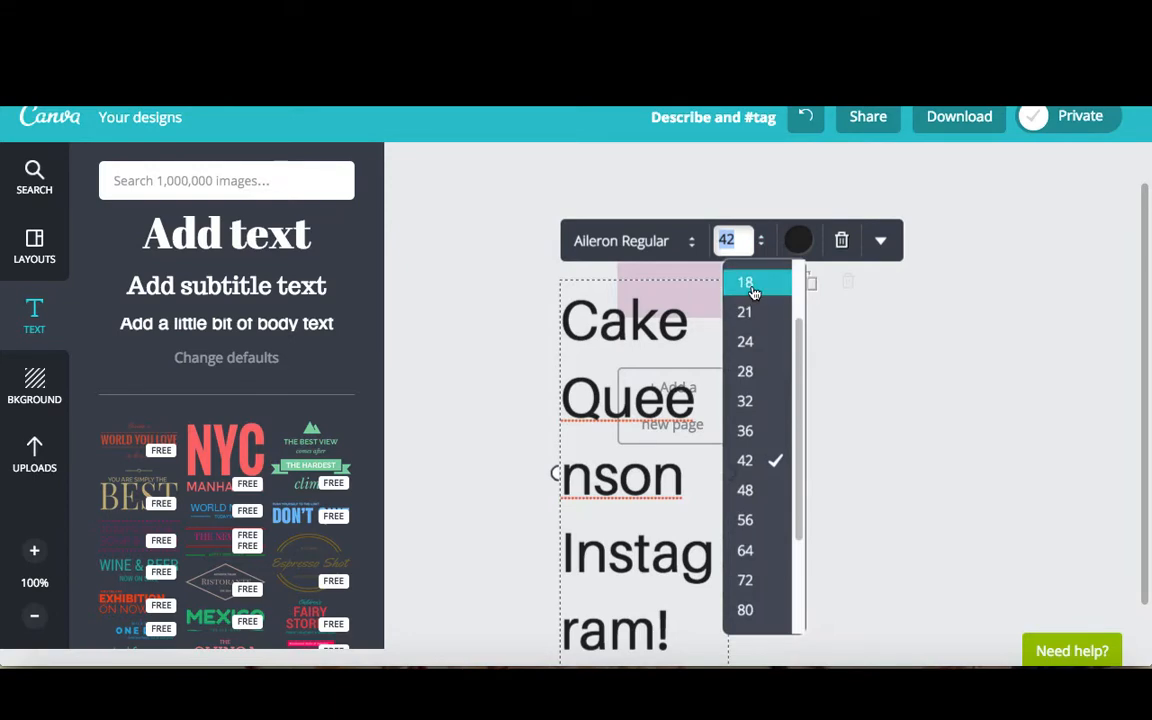
click(750, 284)
click(740, 285)
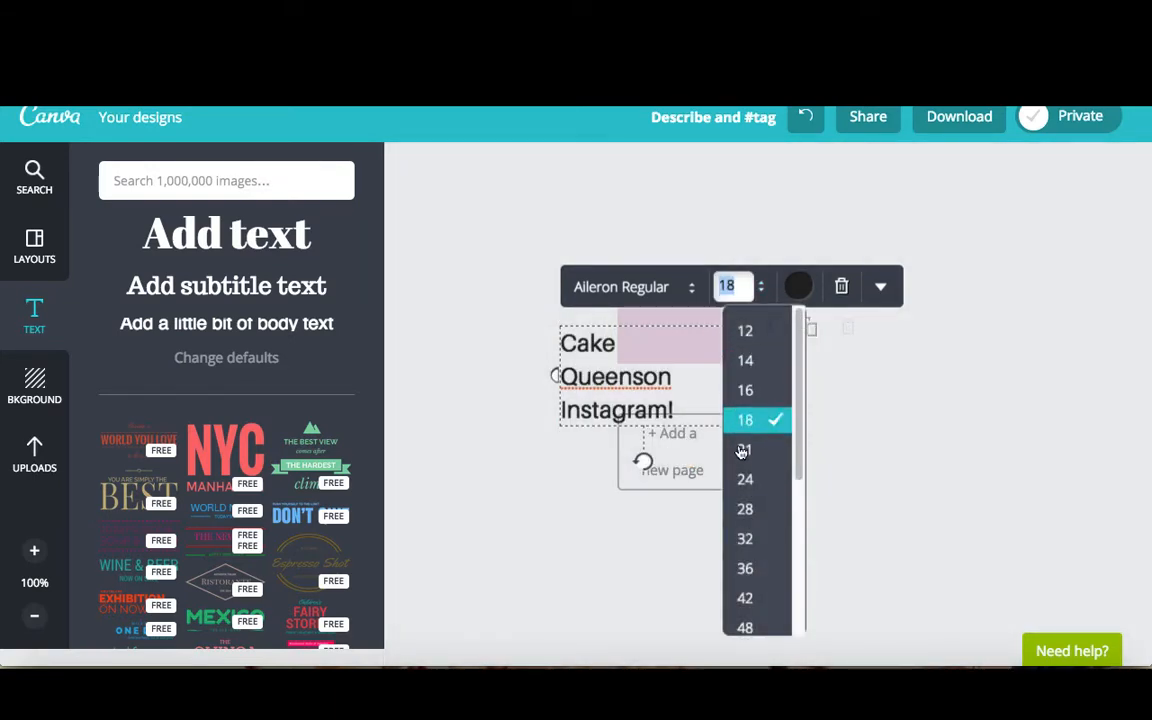
click(742, 332)
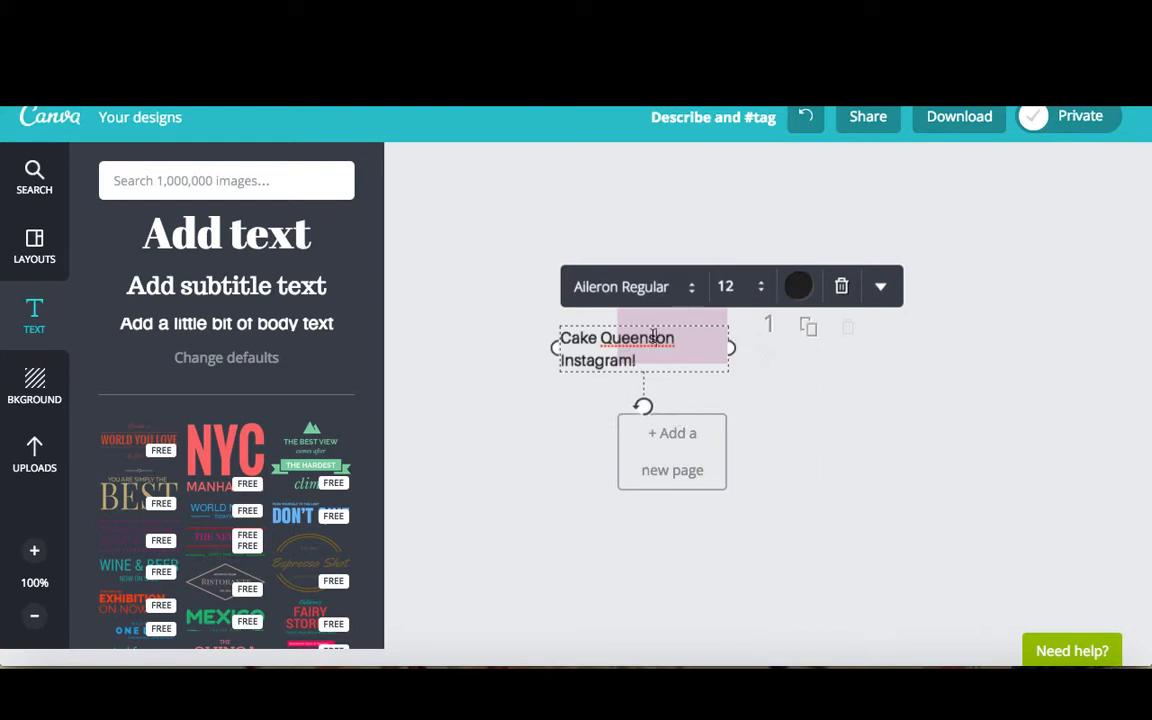
Put "on" on its own line between "Cake Queens" and "Instagram!" and center-align the text
key(Return)
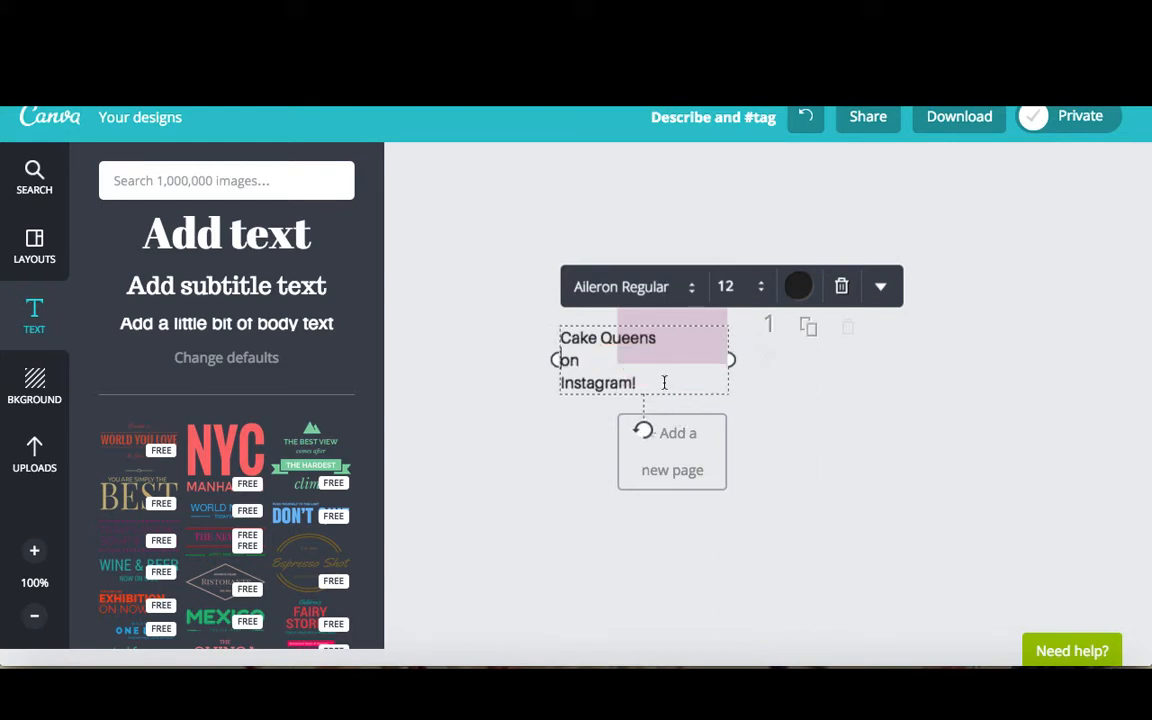
drag(664, 382, 580, 322)
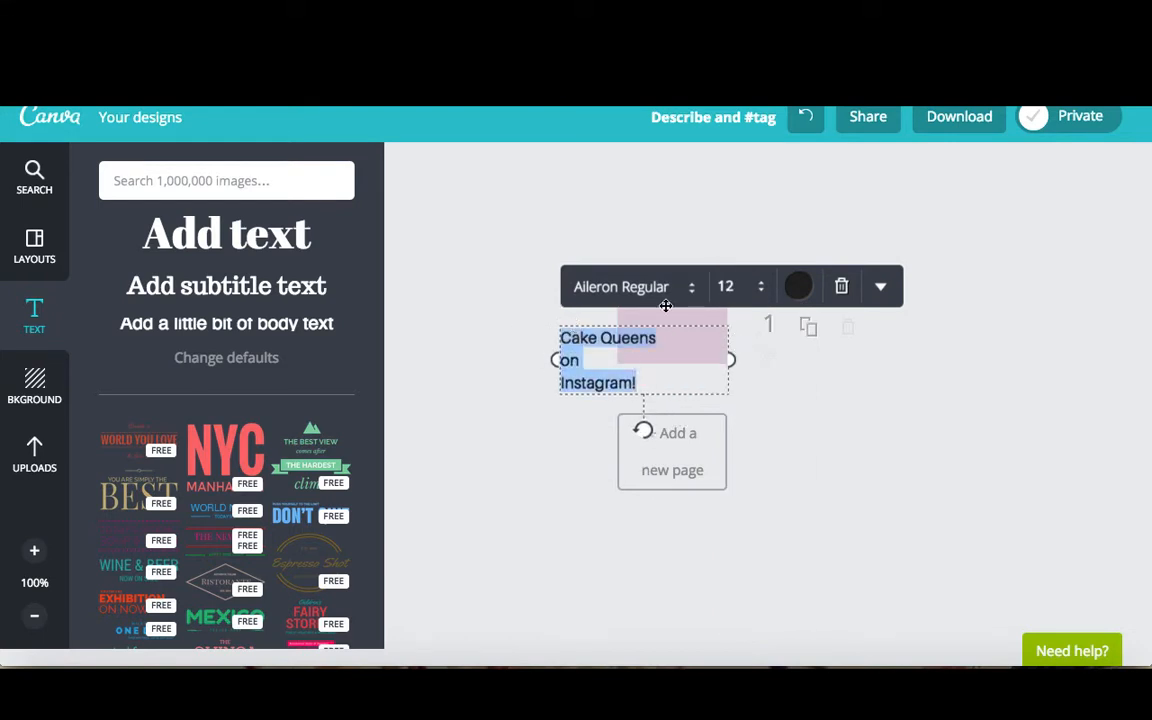
click(878, 287)
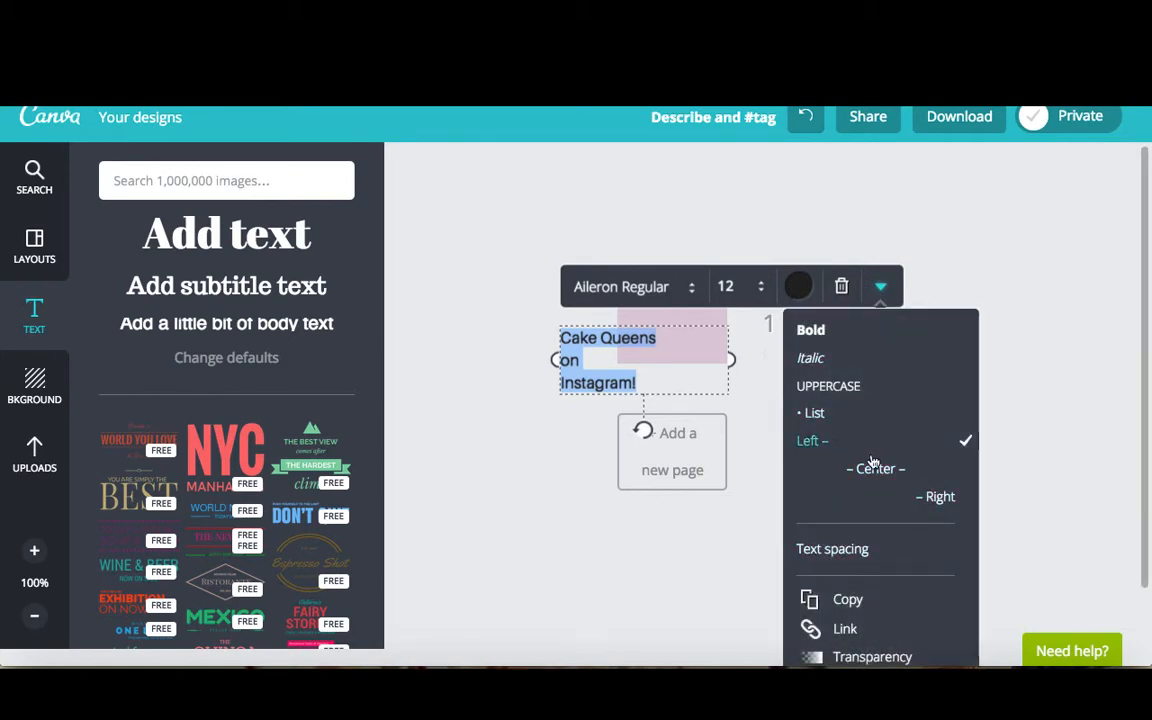
click(872, 468)
Move the text box so it sits centered on the pink background
click(661, 329)
drag(661, 329, 680, 308)
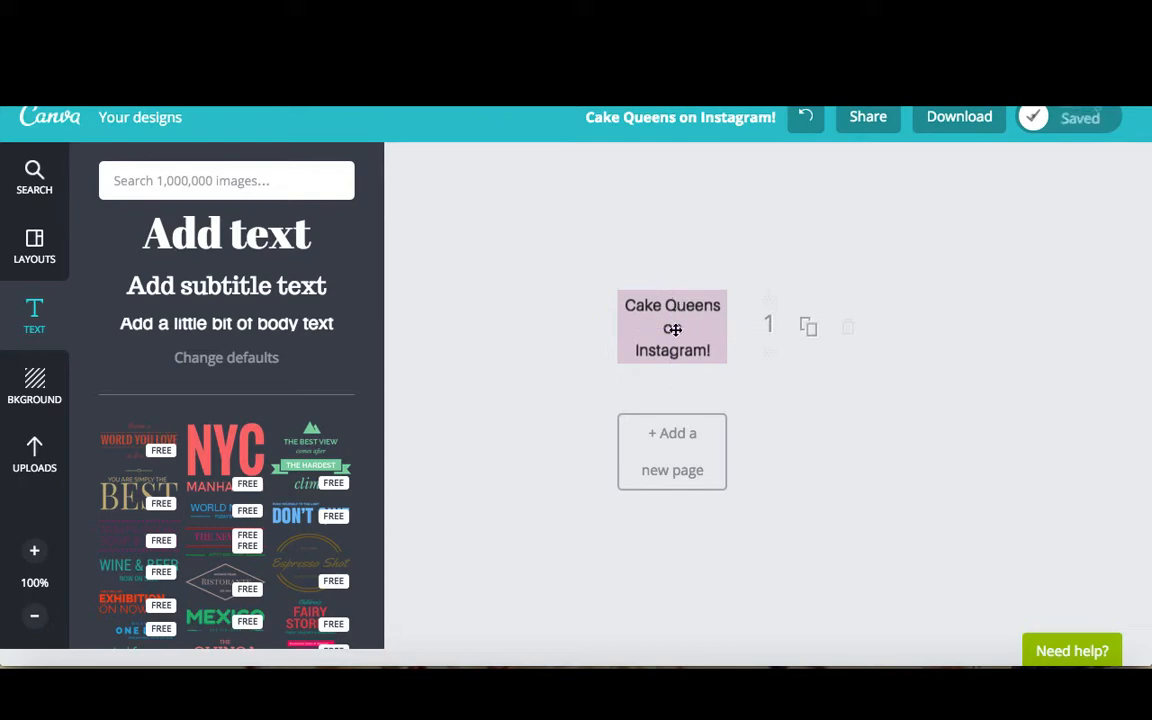
click(674, 329)
click(488, 377)
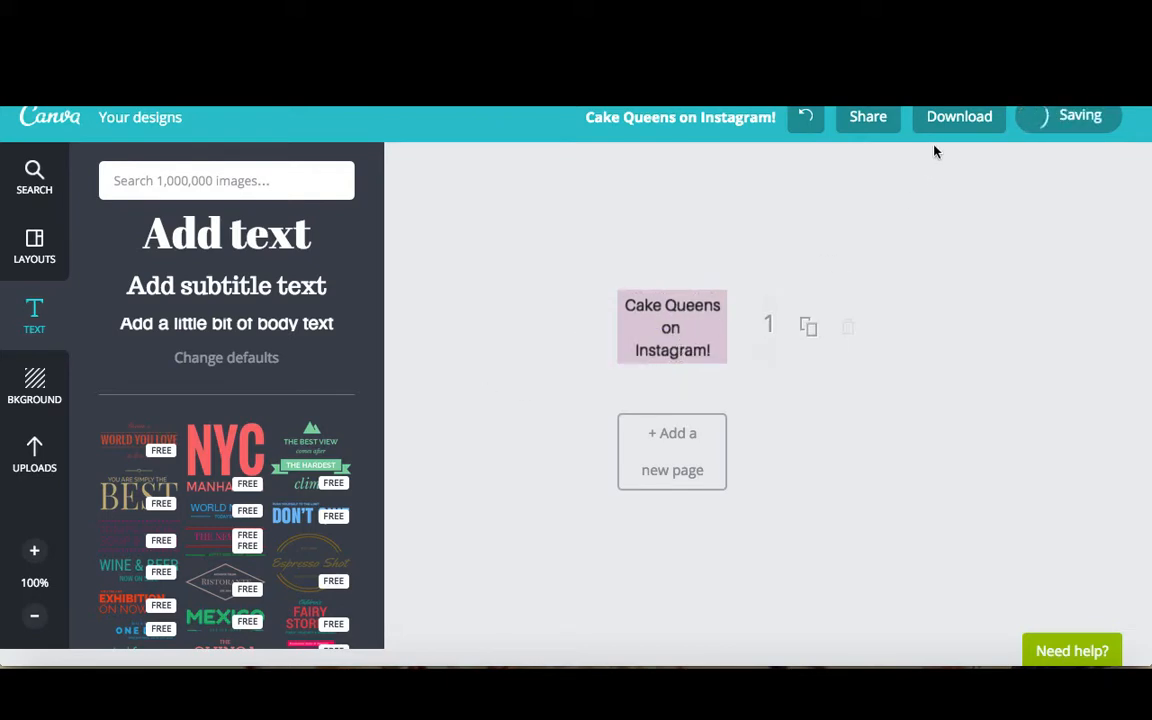
Download the finished design as an image file
click(953, 118)
click(941, 229)
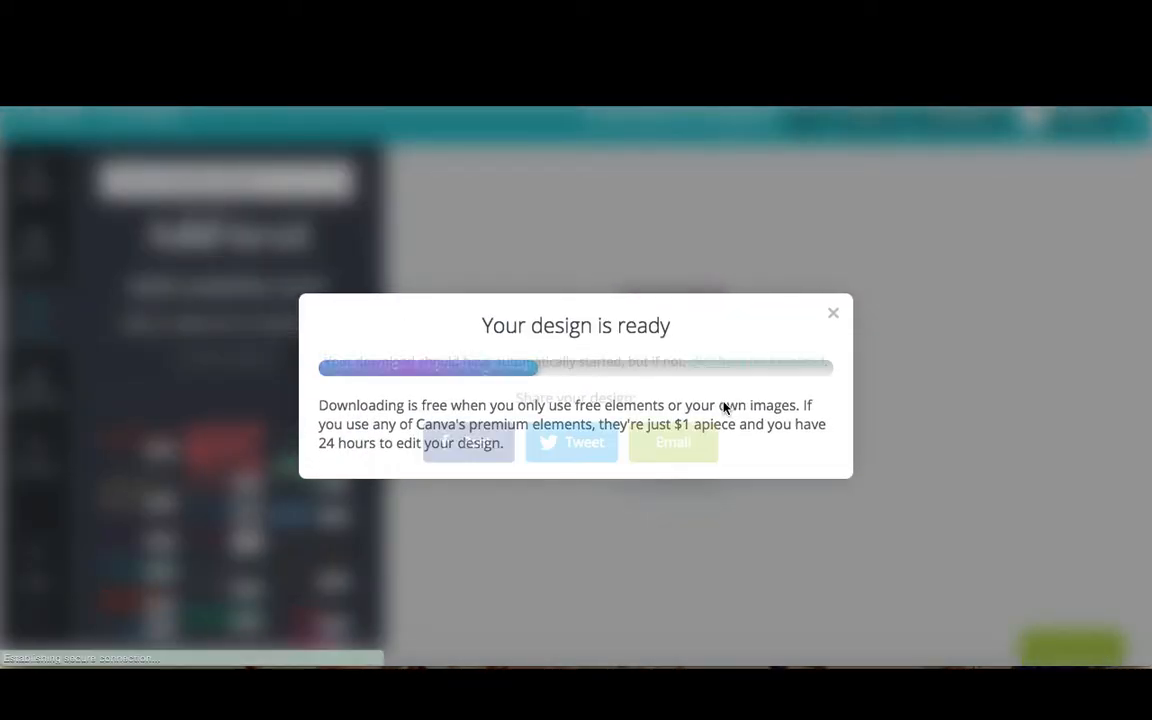
click(833, 298)
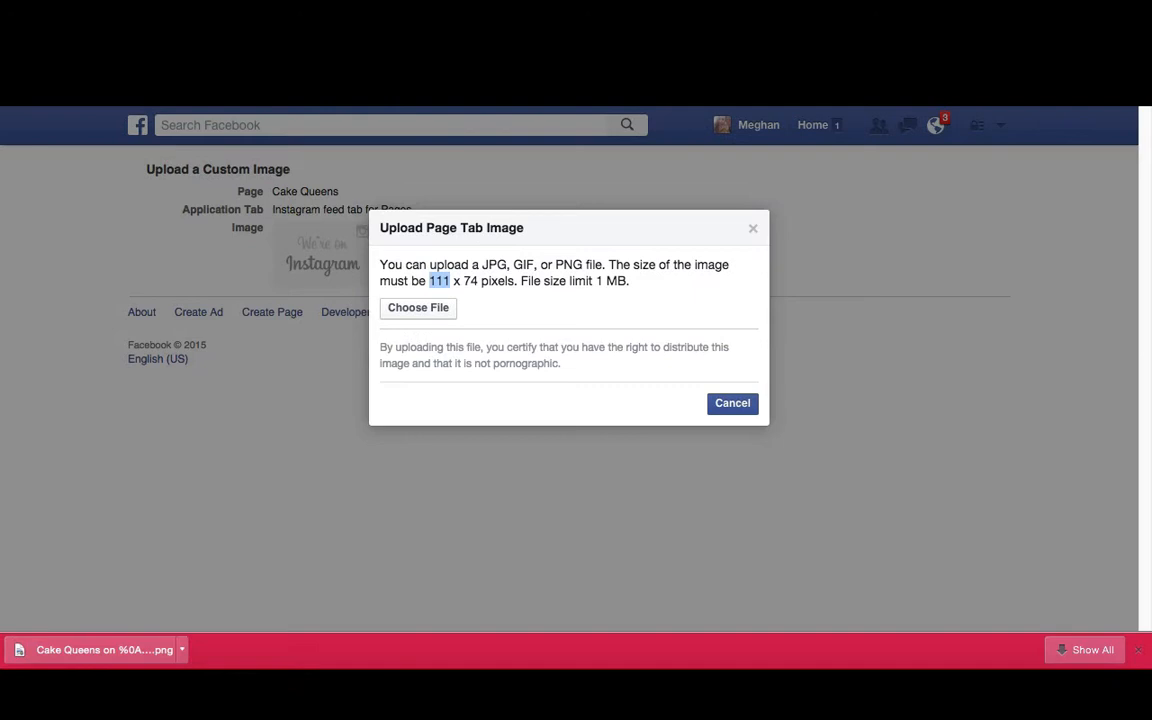
Switch back to Facebook and upload the downloaded Cake Queens on Instagram!.png as the Instagram tab image
click(409, 314)
click(407, 316)
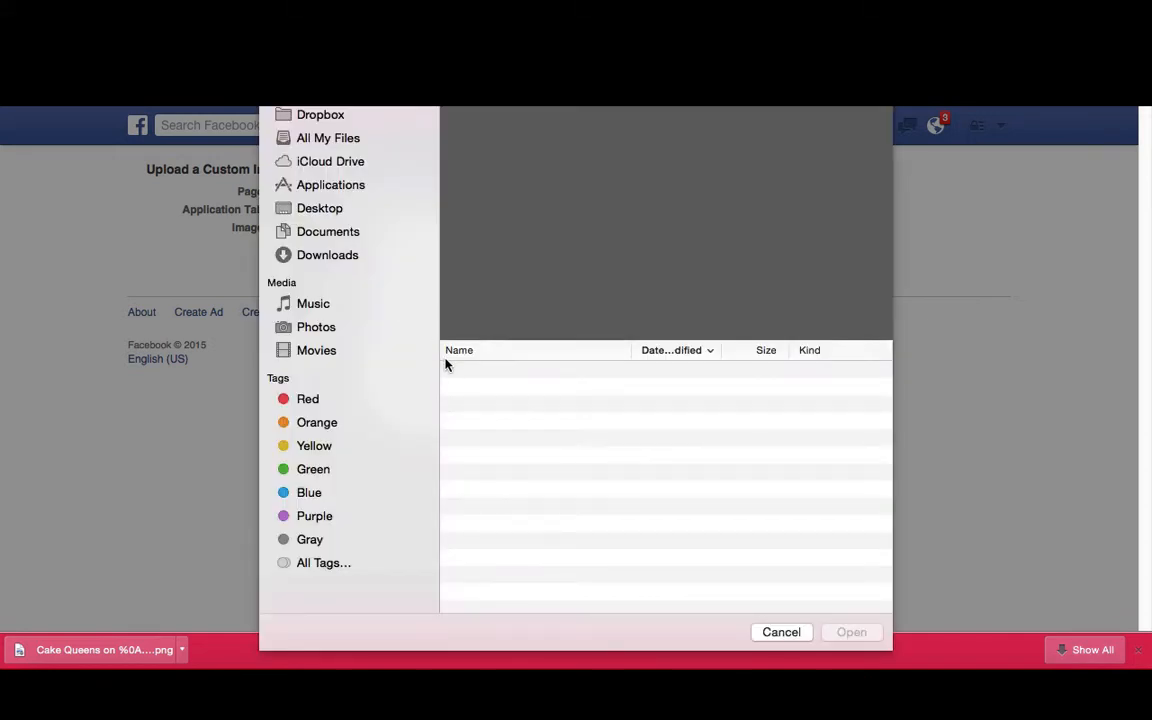
click(312, 256)
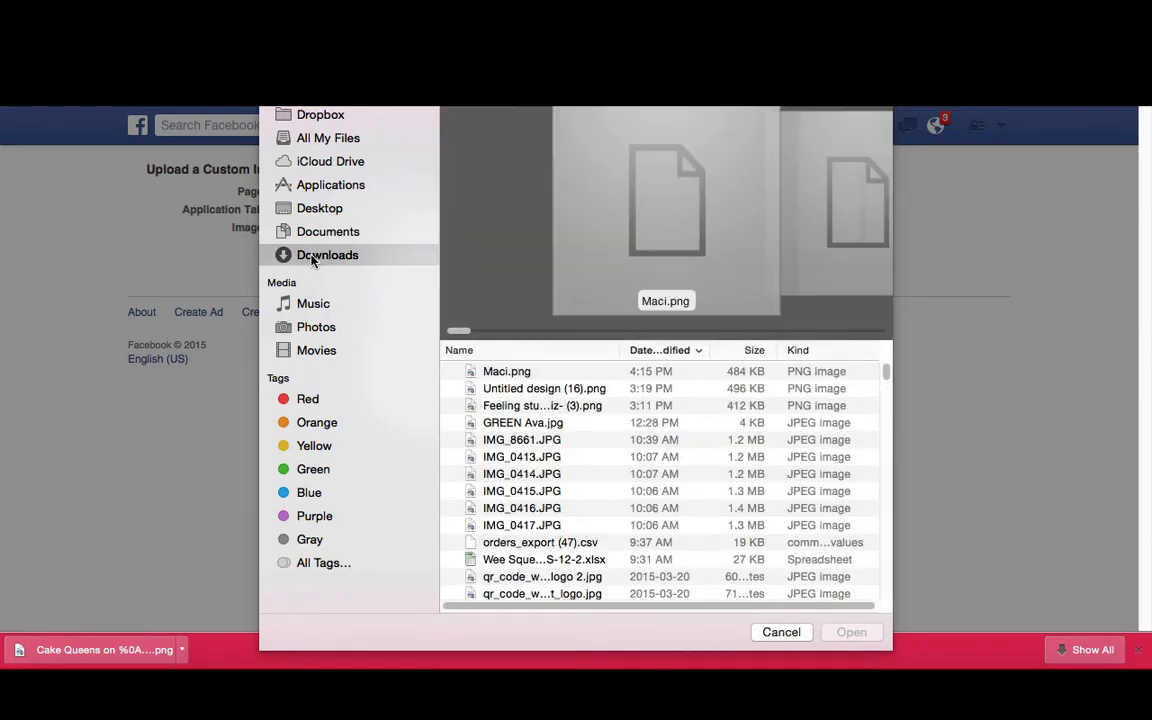
click(540, 372)
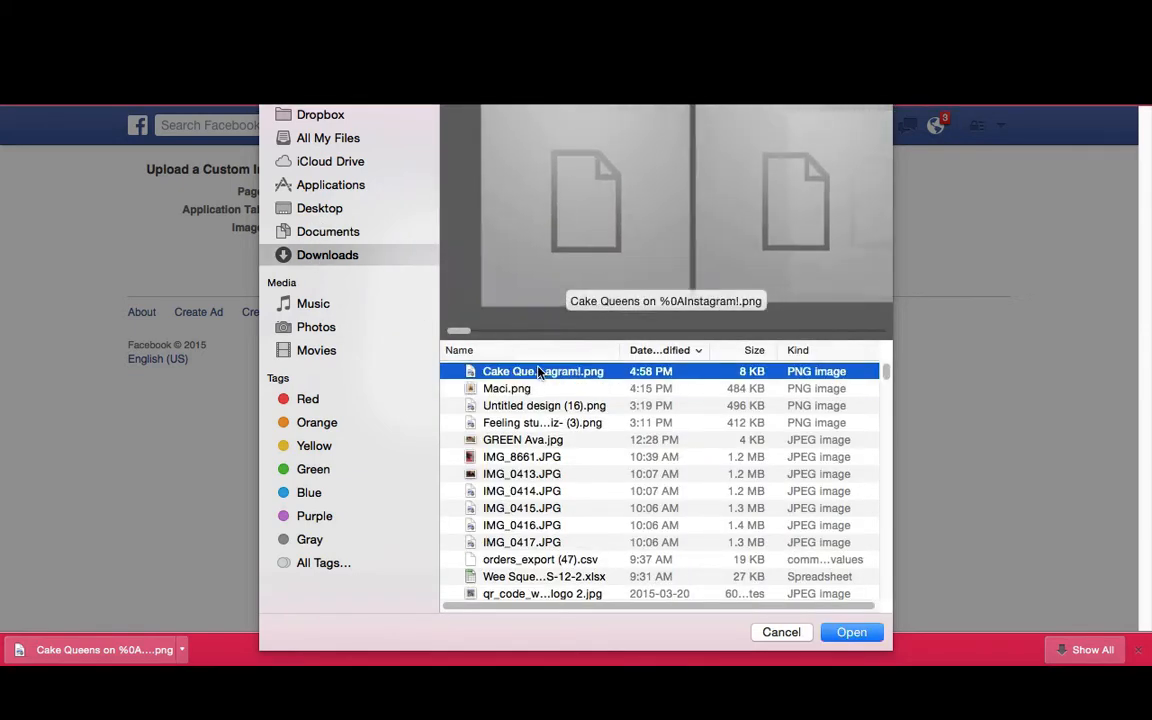
click(867, 638)
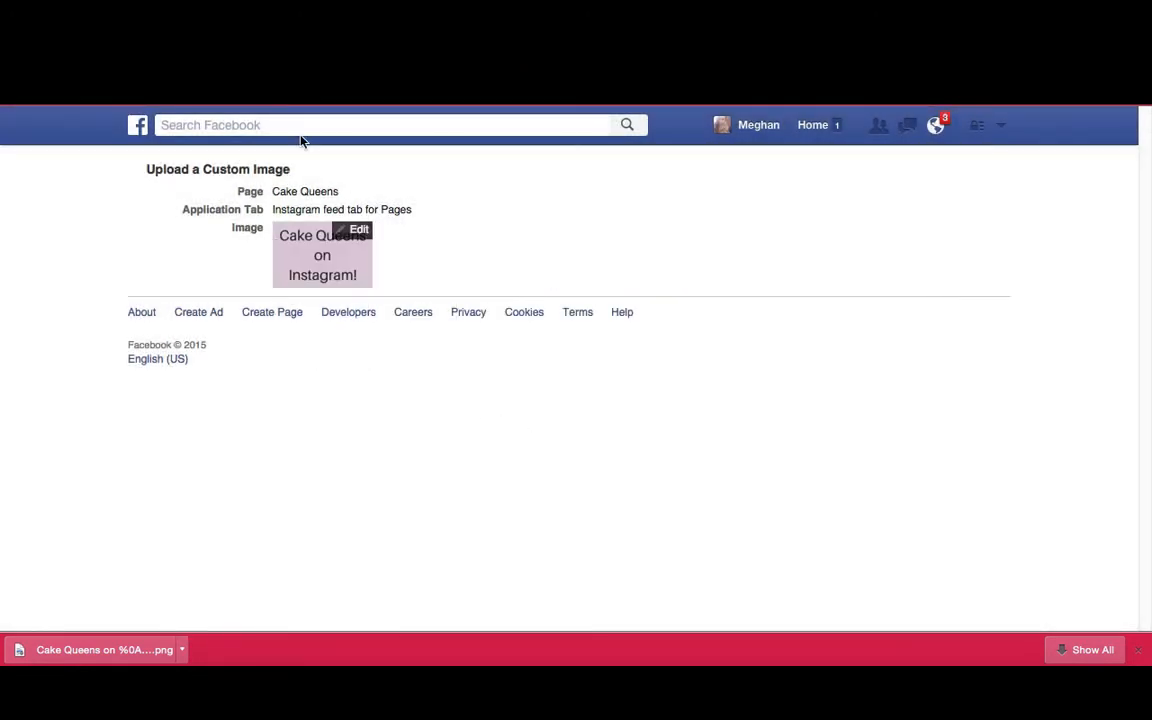
Return to the Cake Queens page and review the tab images in its Apps section
text(cake quees)
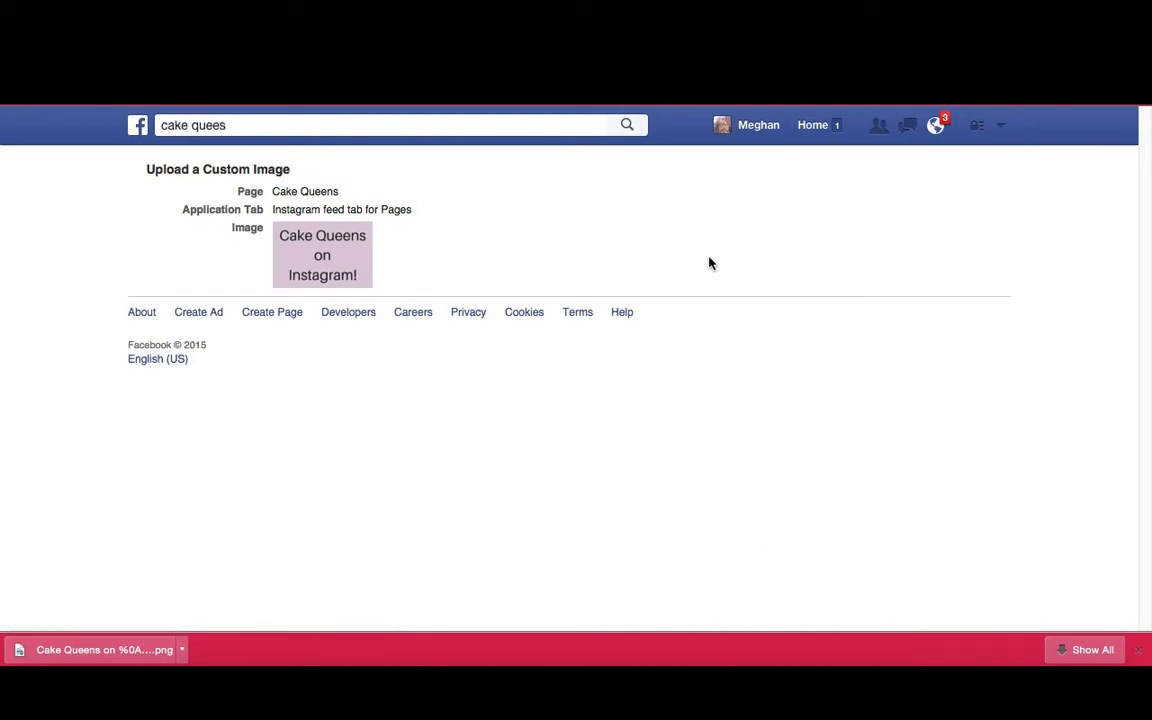
click(1001, 126)
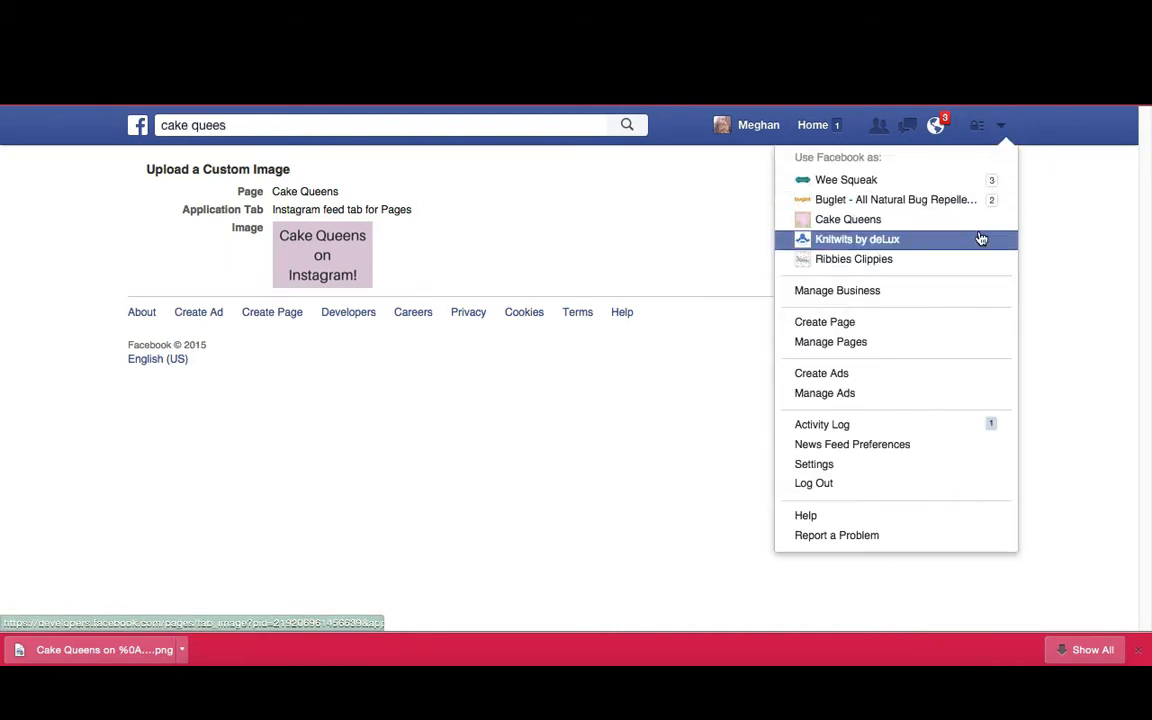
click(962, 220)
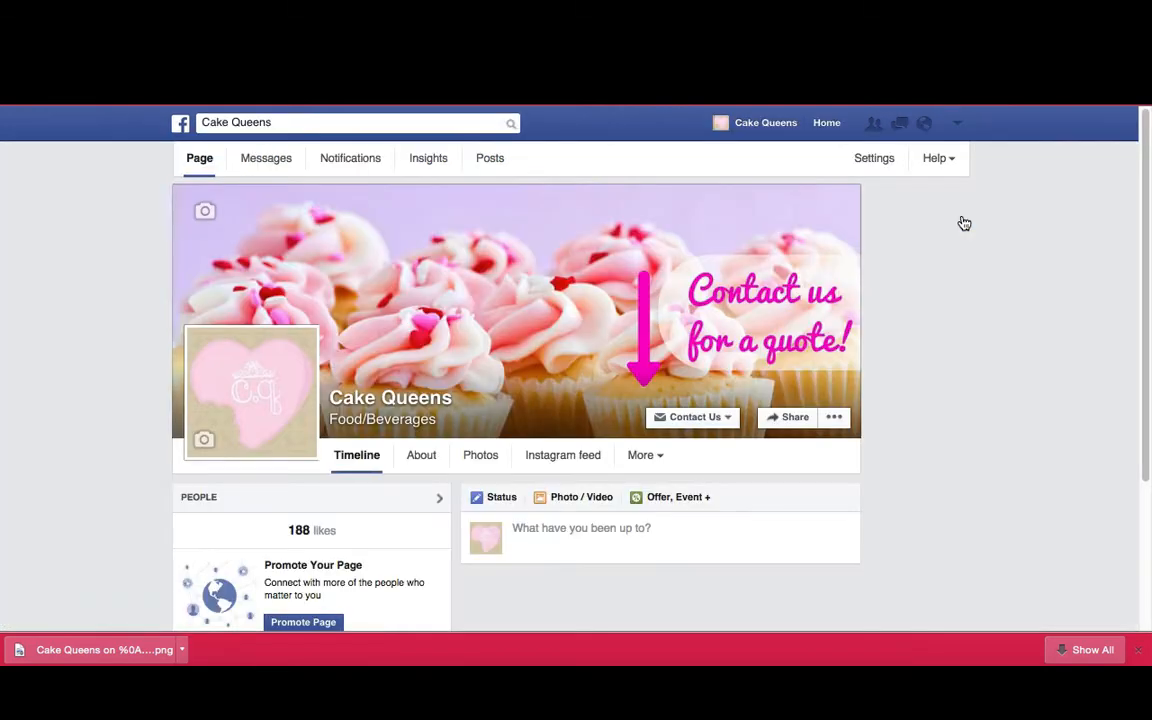
scroll(167, 457, down, 8)
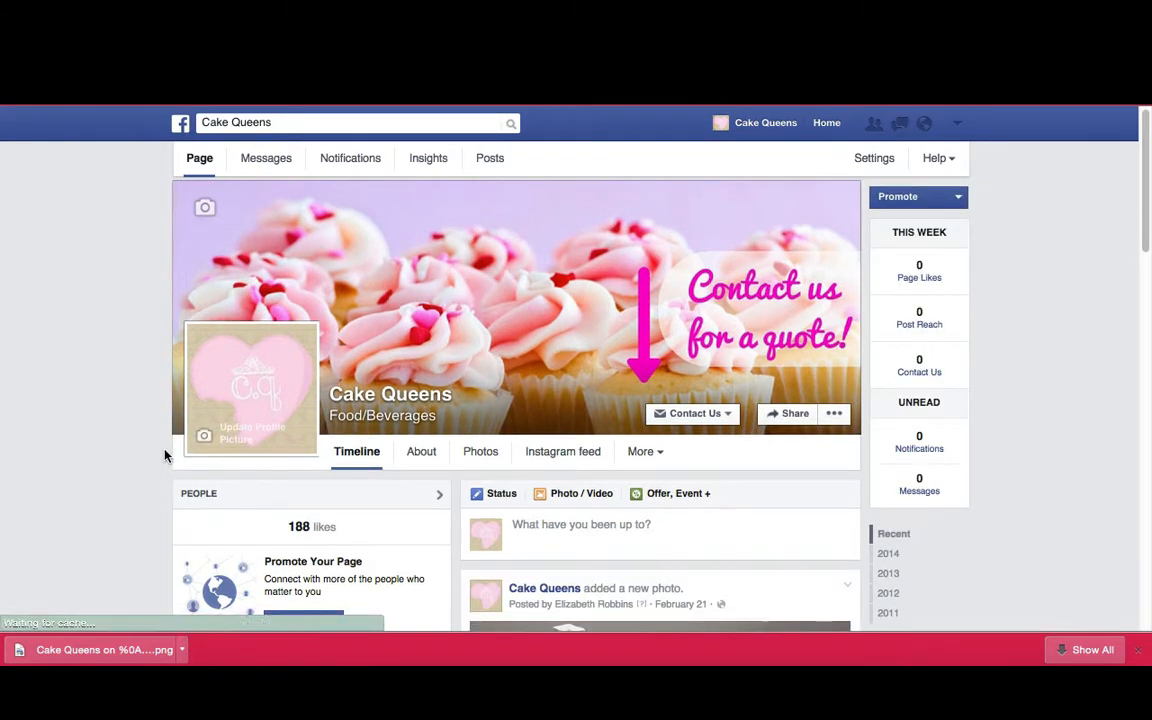
scroll(170, 448, down, 1)
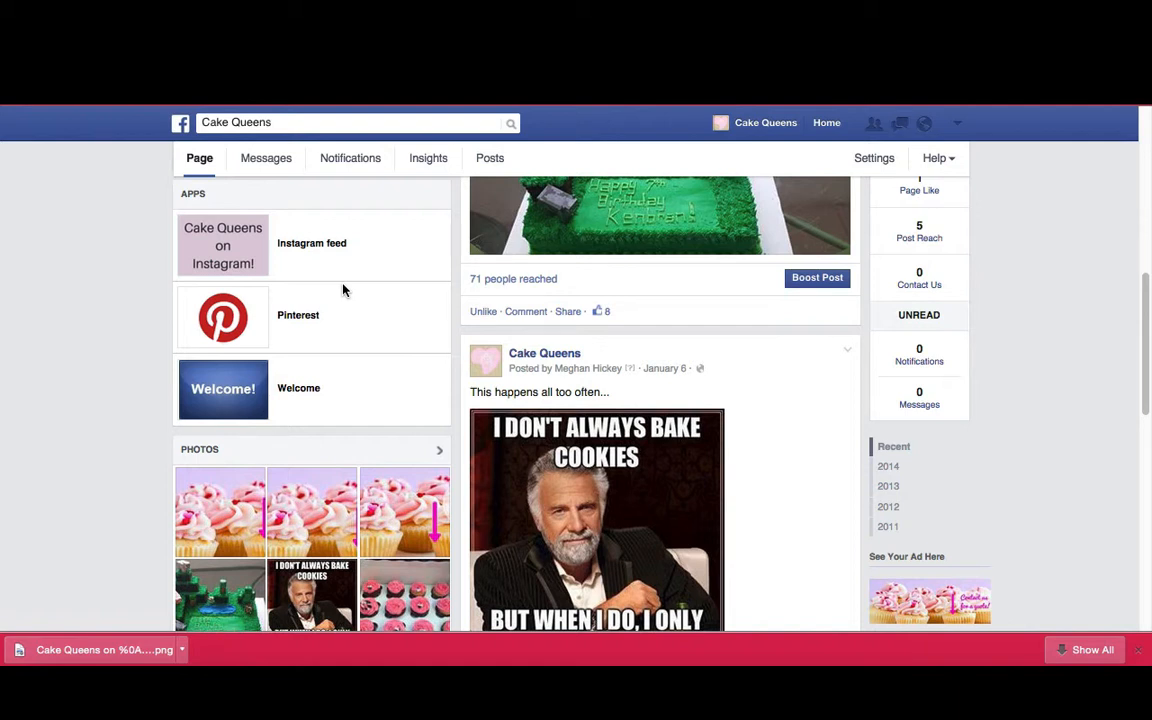
Open the Wee Squeak page and review the custom tab images in its Apps section
click(293, 121)
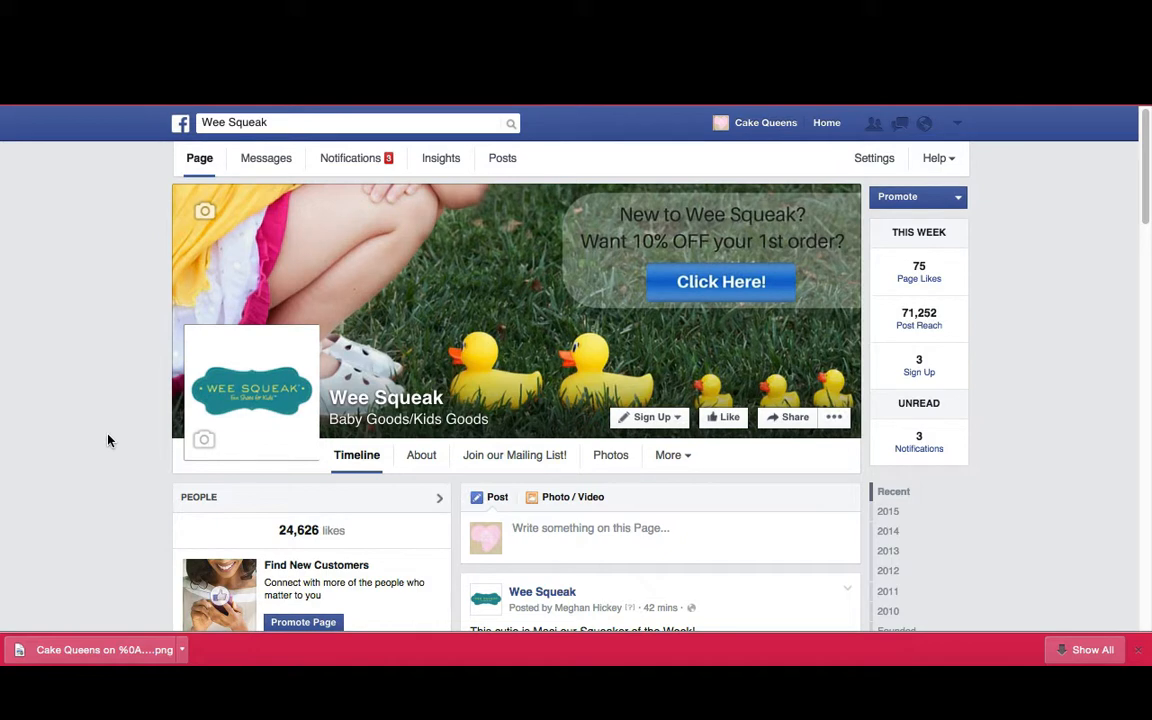
scroll(108, 440, down, 5)
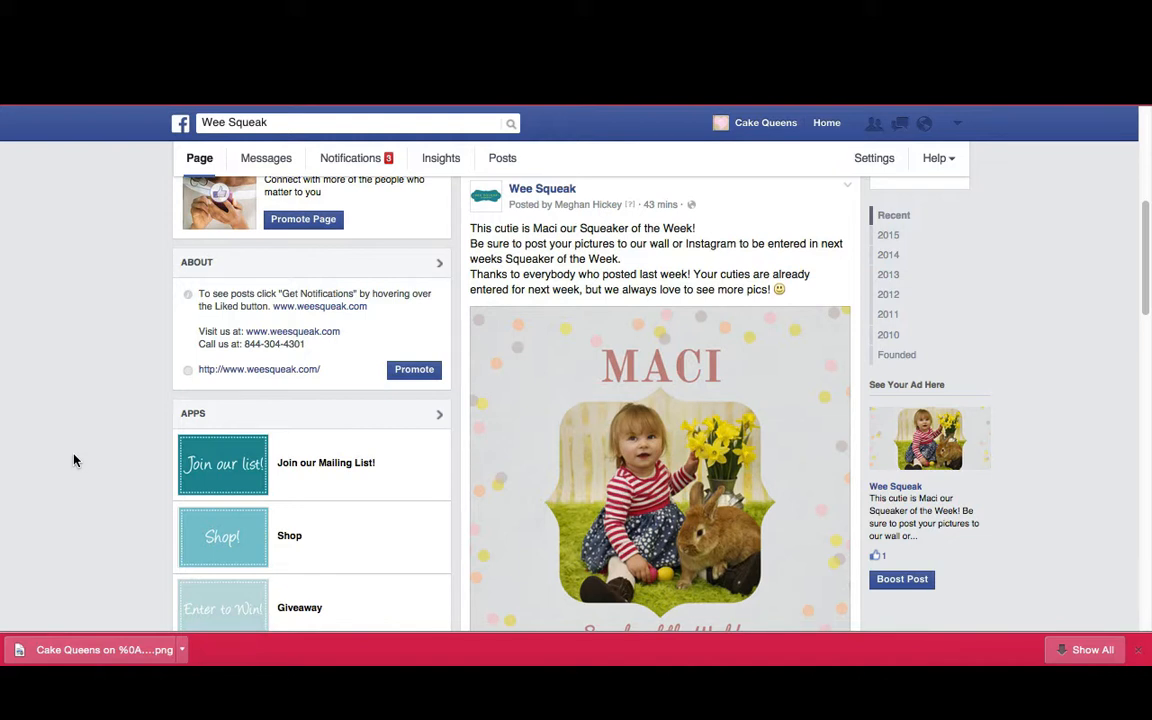
click(1138, 651)
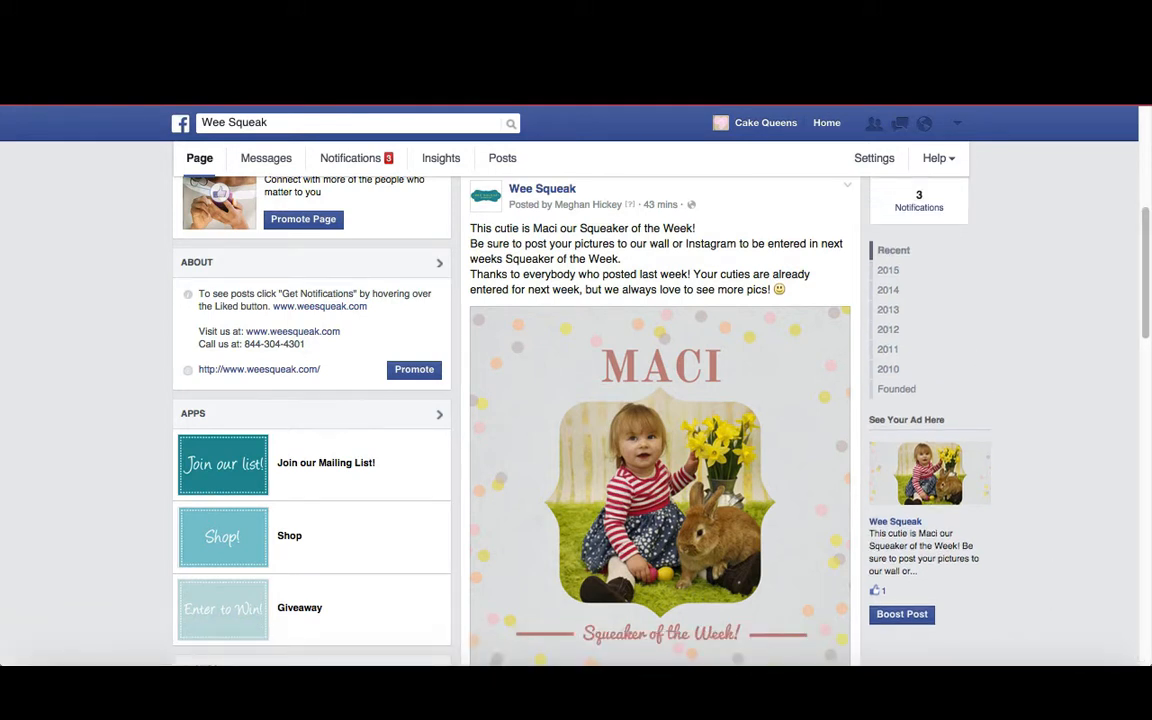